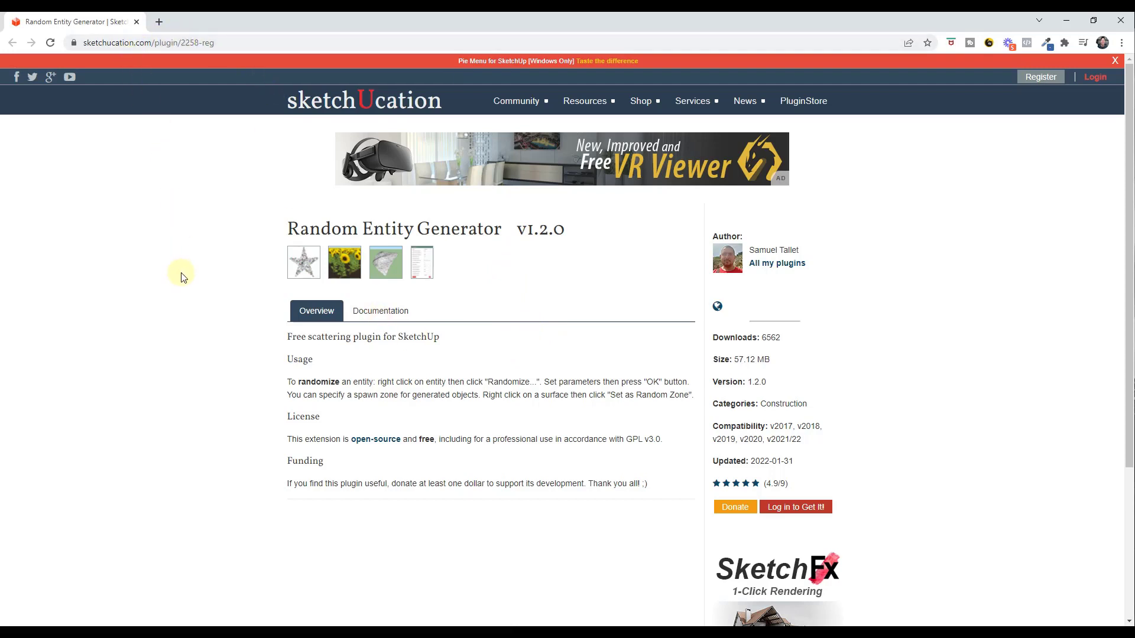
- Scroll the Random Entity Generator v1.2.0 page on SketchUcation and view, then close, the enlarged terrain preview
scroll(394, 392, down, 1)
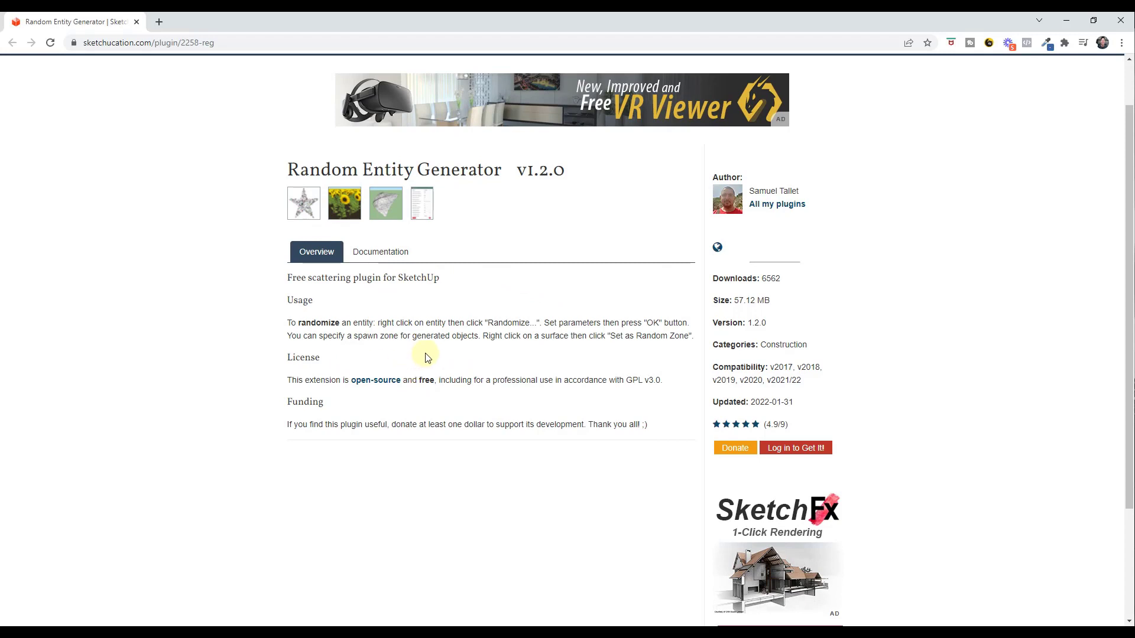
click(388, 201)
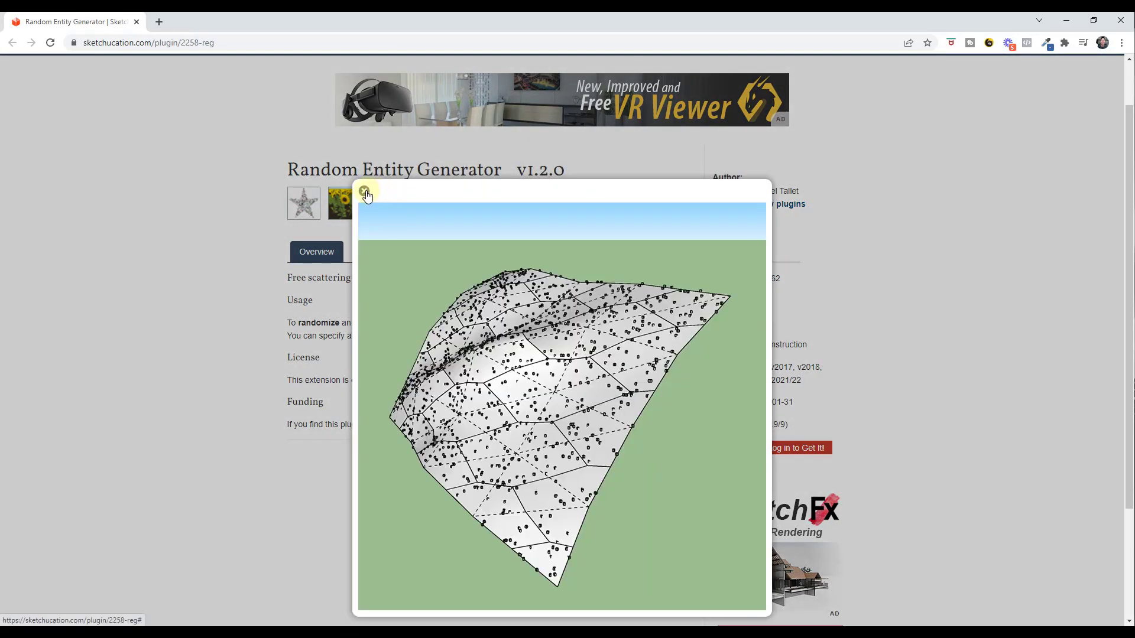
click(364, 192)
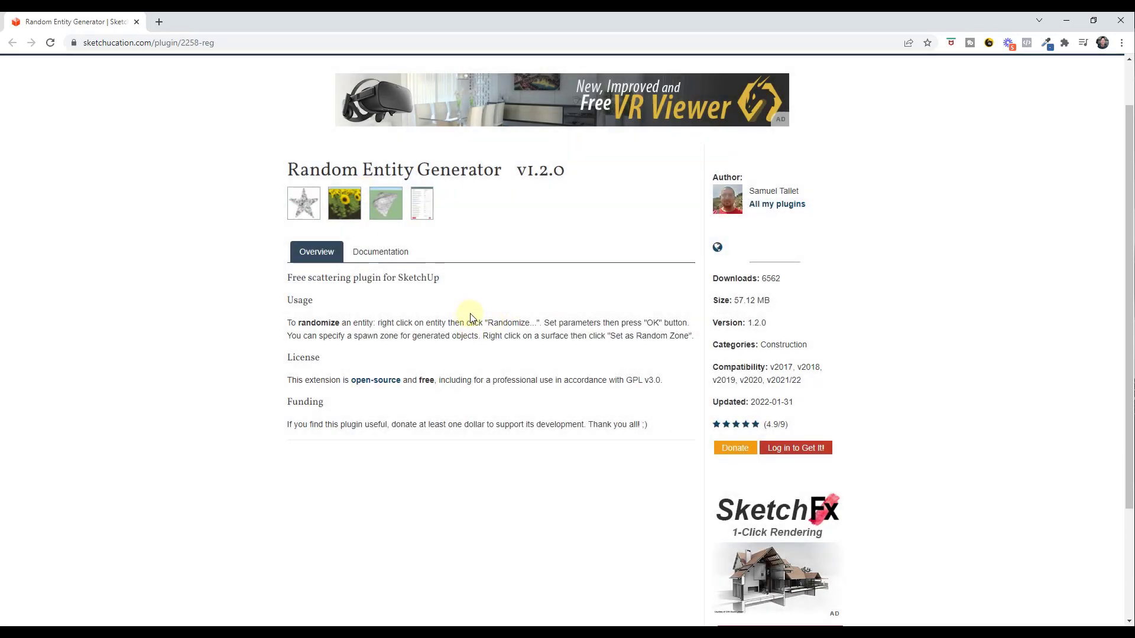
- Return to SketchUp, adjust the terrain view and close the floating Sandbox toolbar
click(1067, 20)
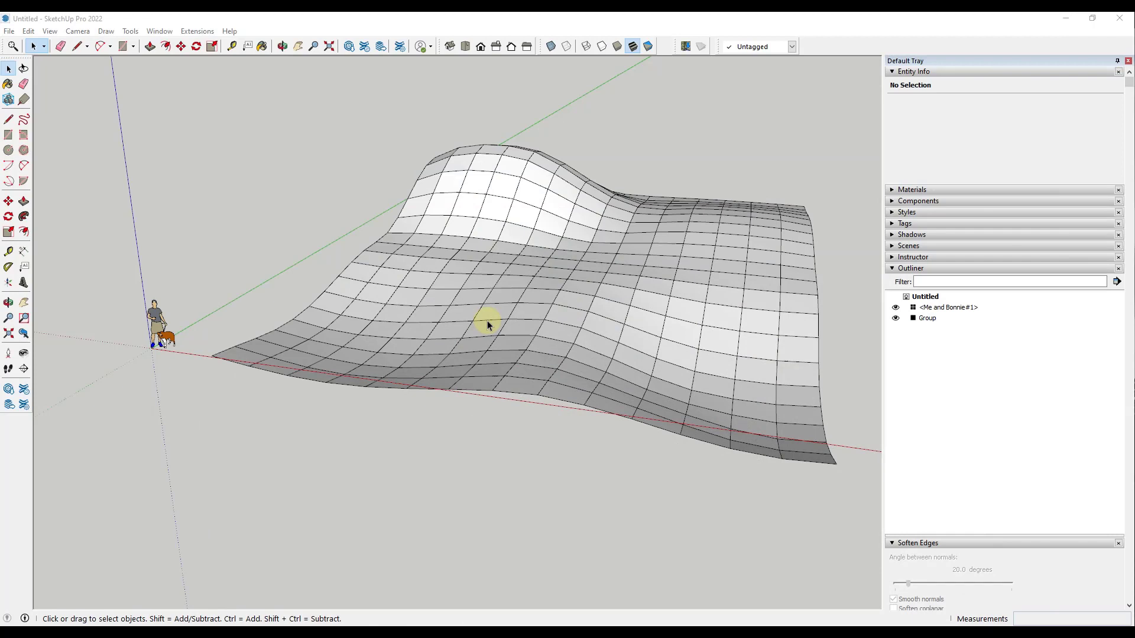
scroll(497, 325, down, 3)
scroll(507, 320, up, 5)
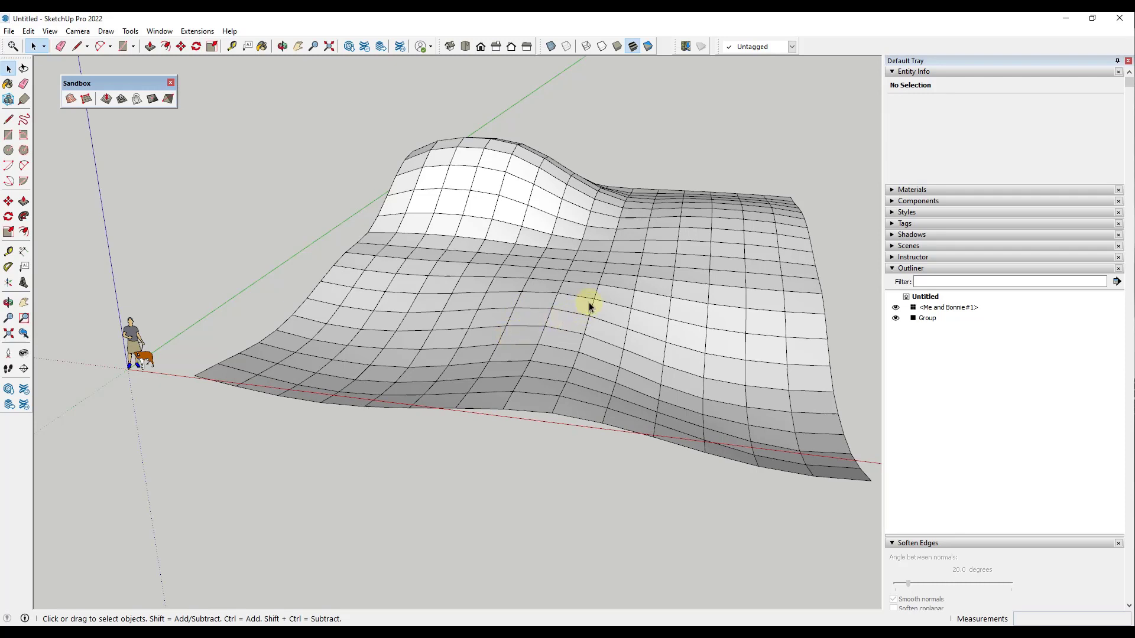
middle_drag(570, 296, 583, 304)
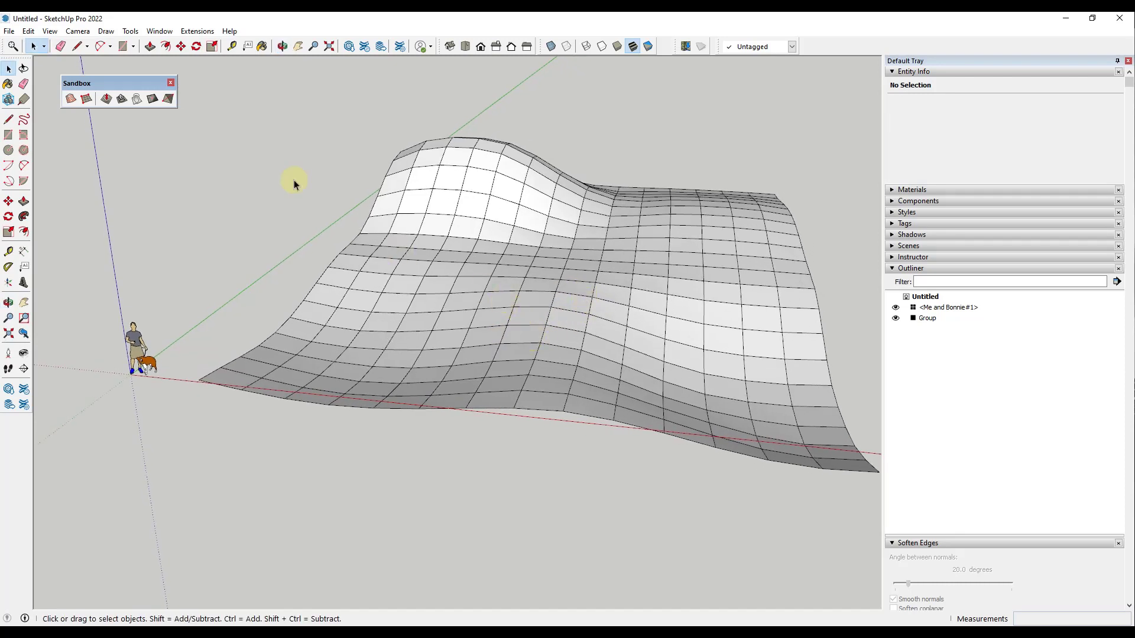
click(171, 83)
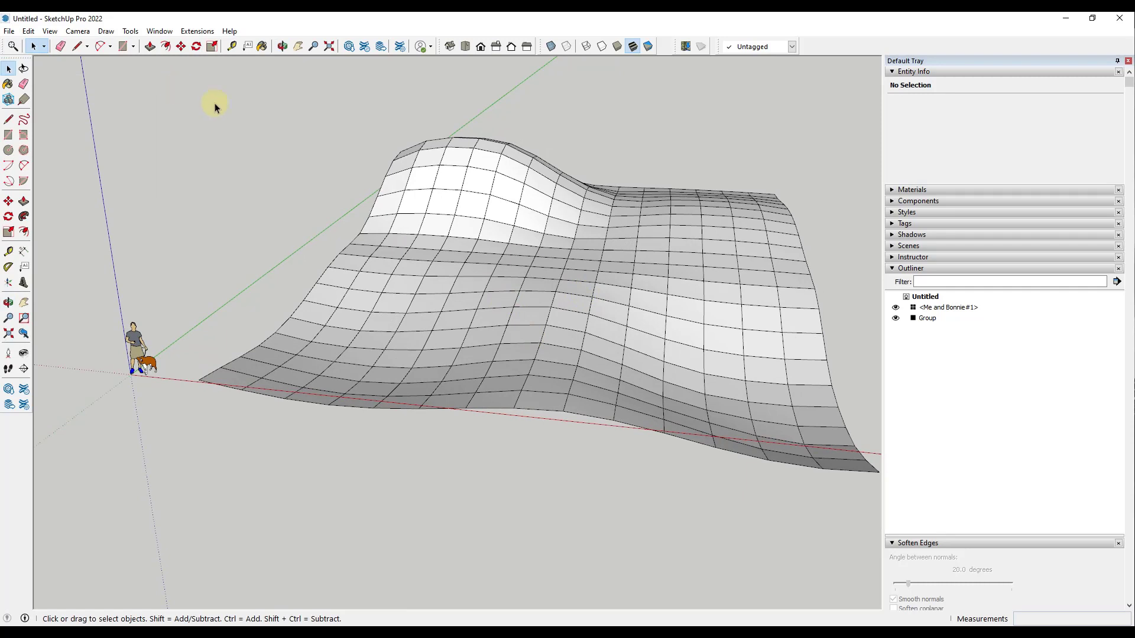
- Browse Extensions > Random Entity Generator, then select the wavy terrain group
click(188, 30)
mouse_move(233, 106)
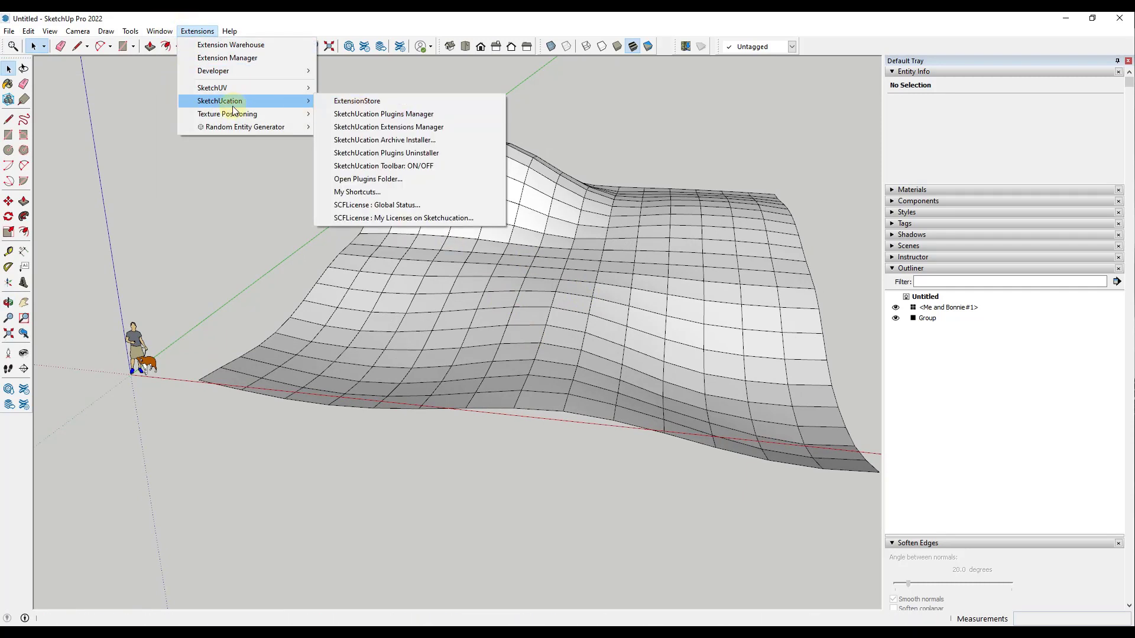
mouse_move(247, 126)
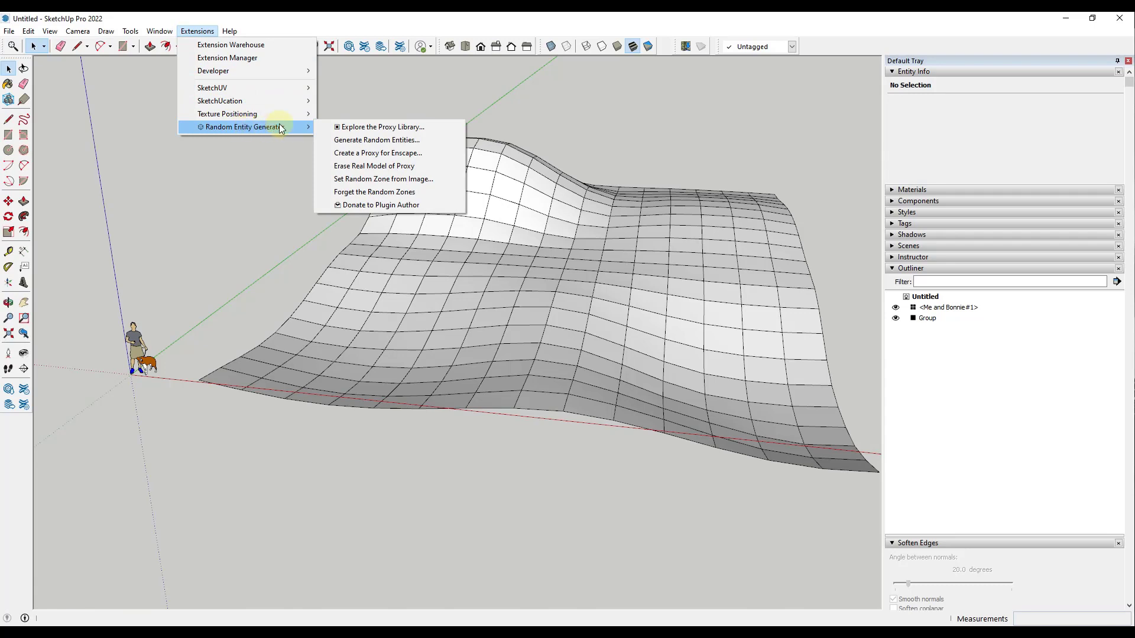
click(597, 336)
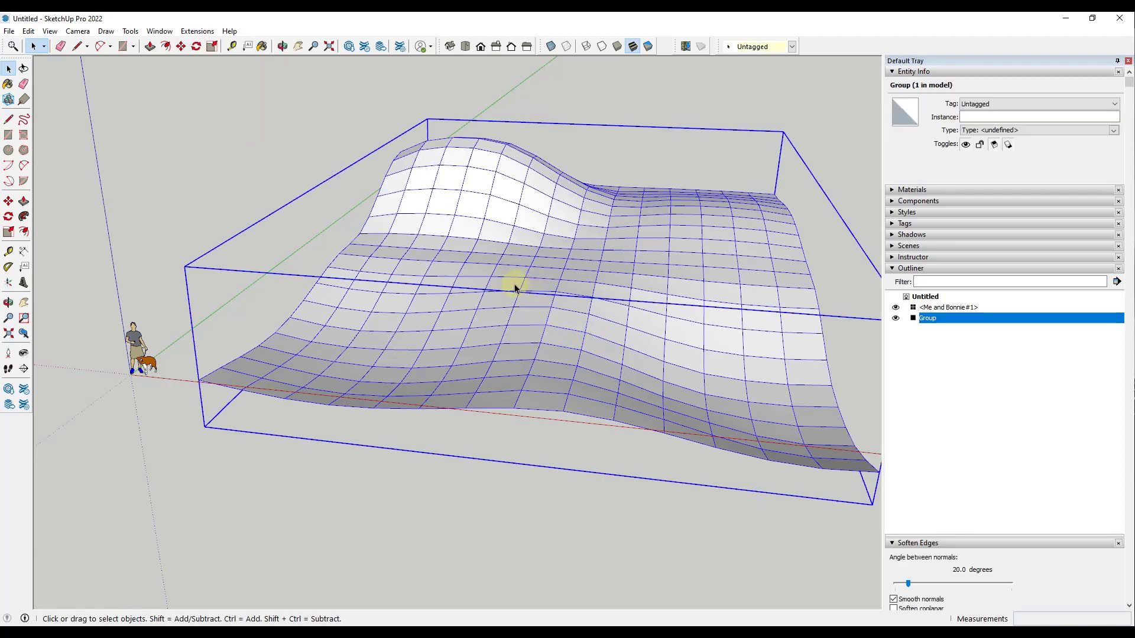
middle_drag(567, 286, 545, 281)
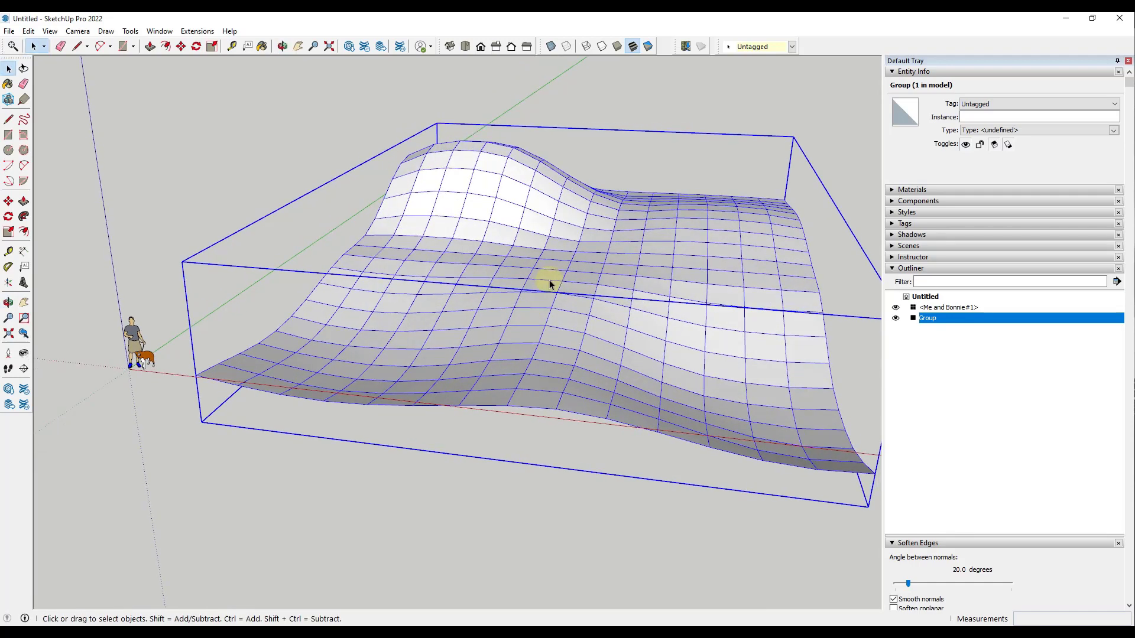
scroll(547, 282, down, 2)
scroll(547, 283, up, 3)
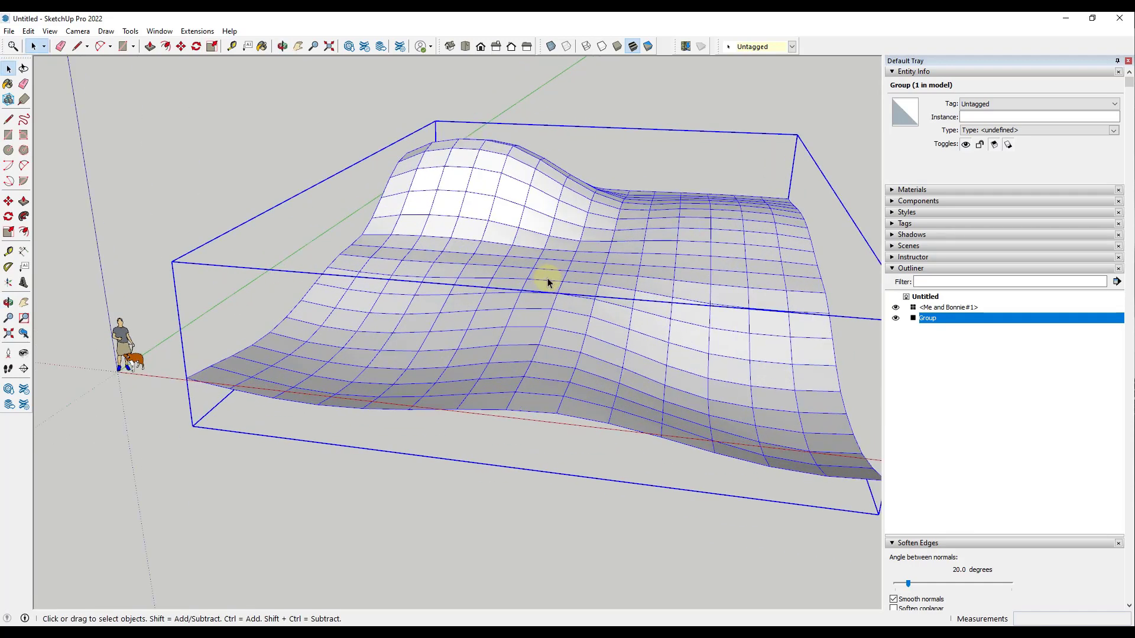
right_click(553, 262)
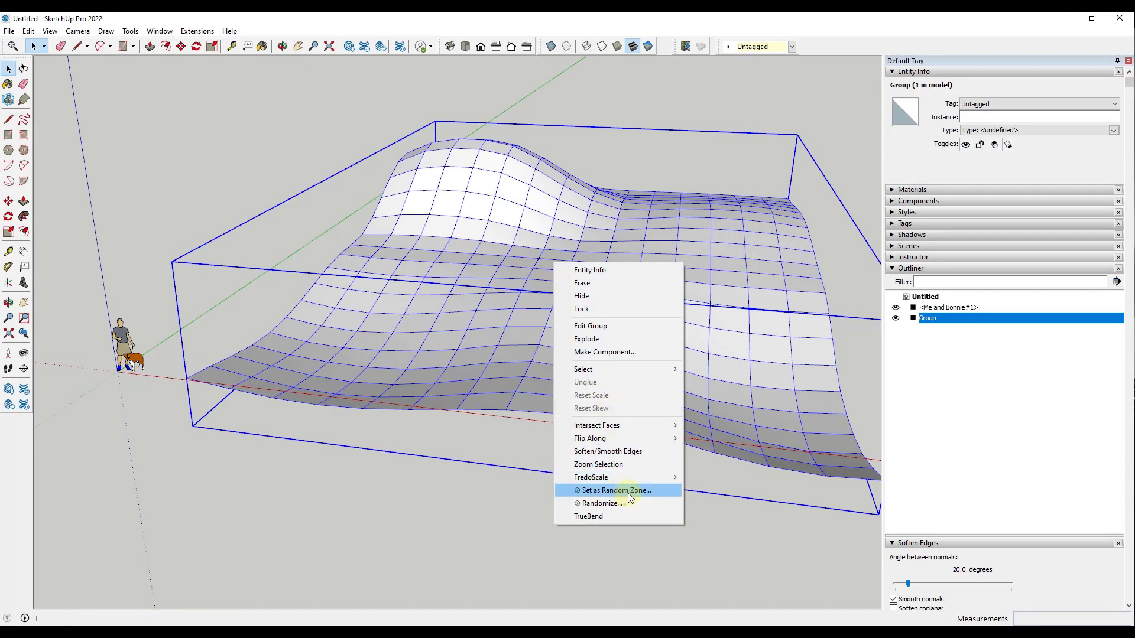
click(634, 300)
middle_drag(633, 301, 700, 306)
scroll(700, 306, down, 3)
scroll(626, 291, up, 3)
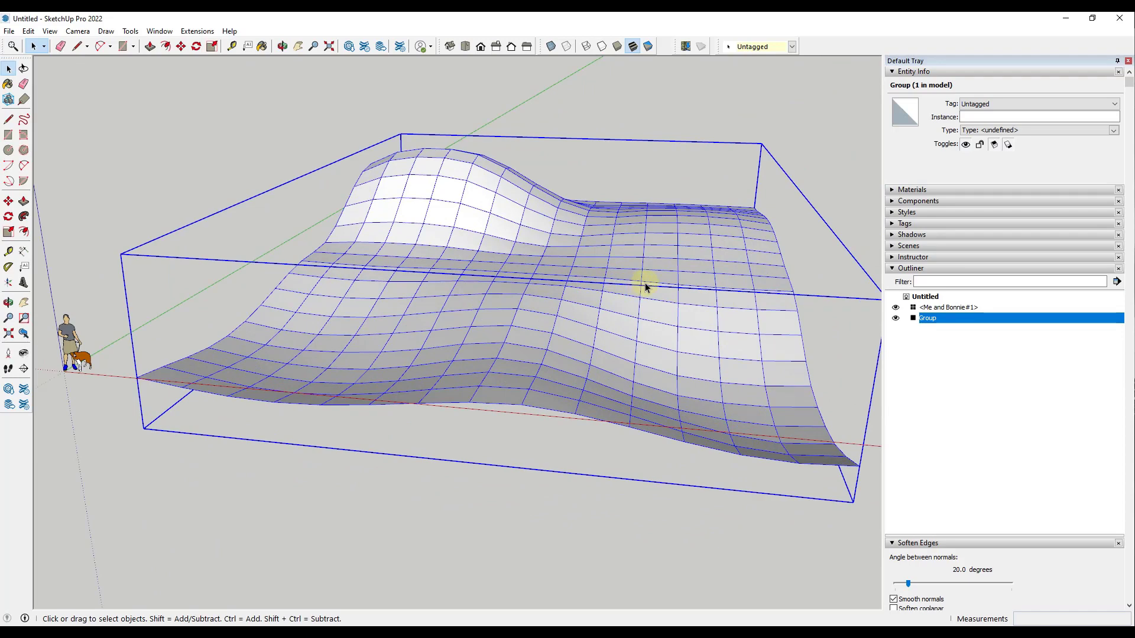
scroll(438, 303, down, 2)
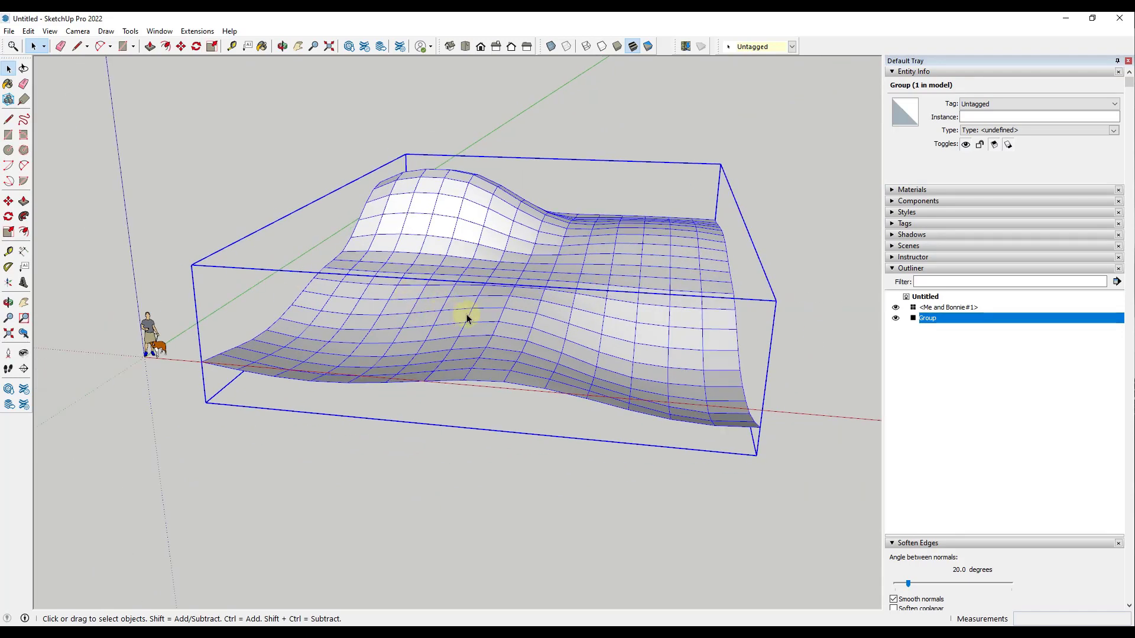
right_click(500, 313)
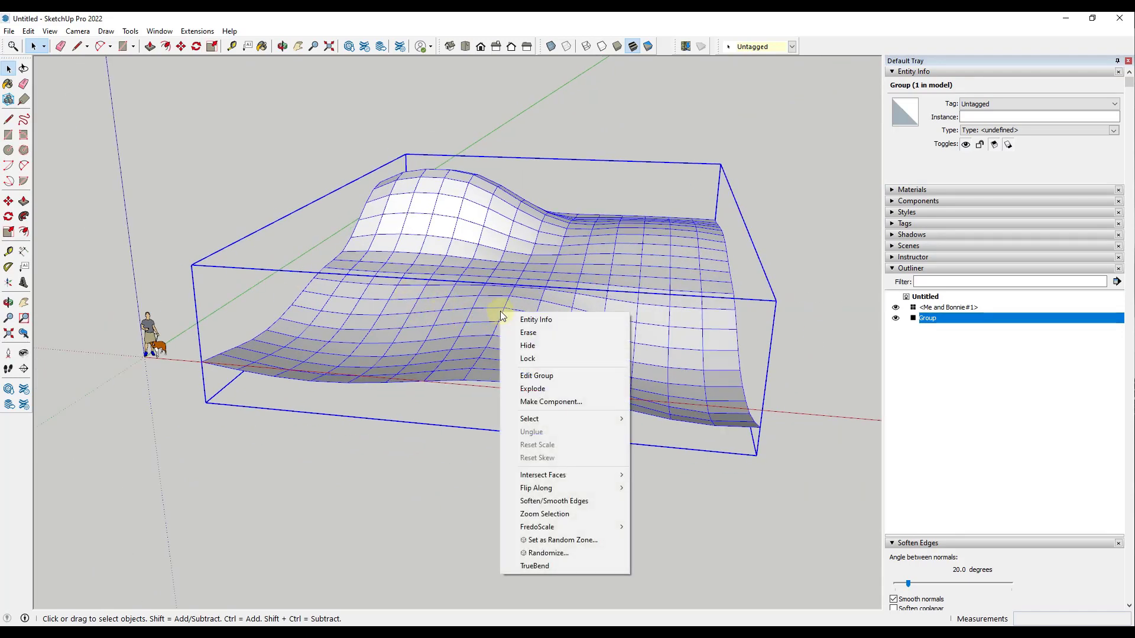
click(564, 540)
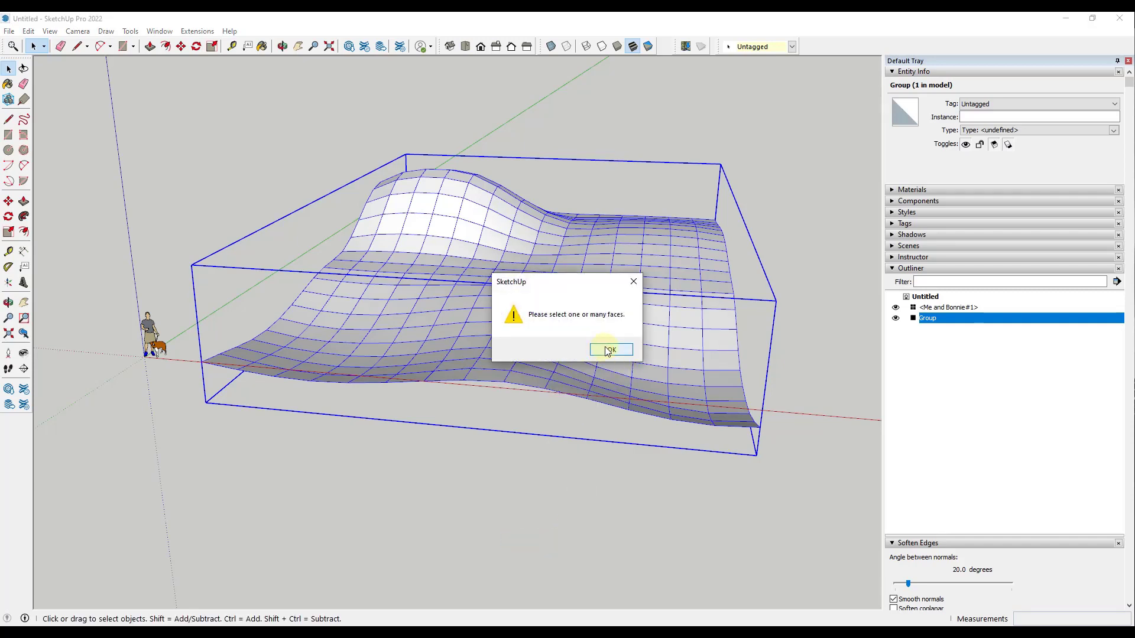
click(612, 350)
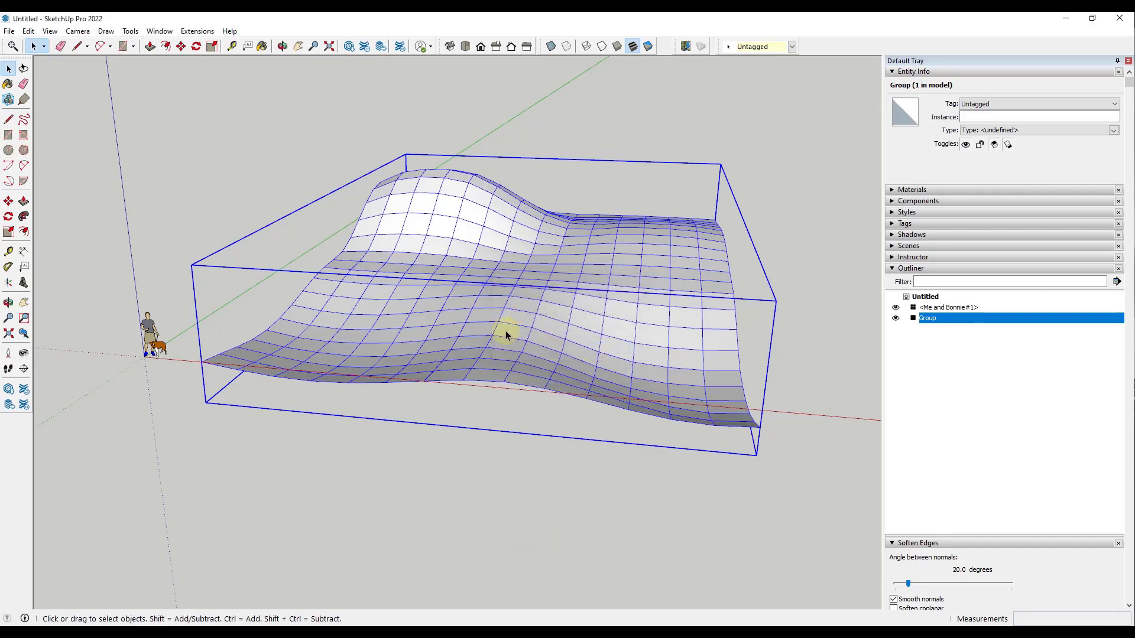
- Inside the terrain group, select all mesh faces and apply Set as Random Zone
double_click(470, 298)
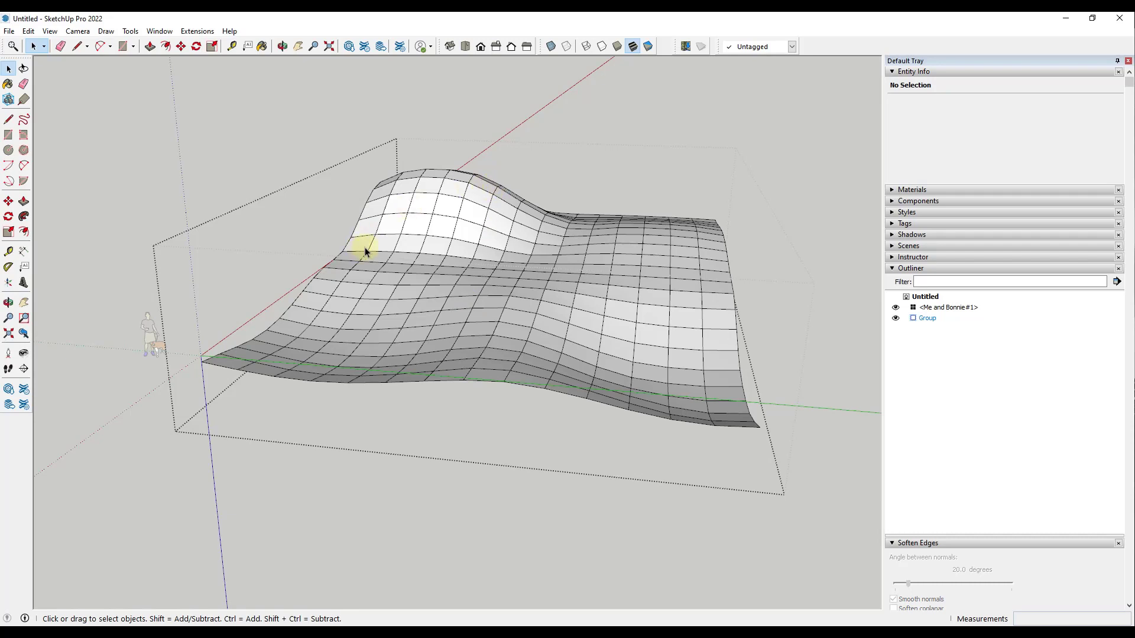
scroll(327, 212, down, 3)
scroll(270, 148, up, 1)
triple_click(418, 253)
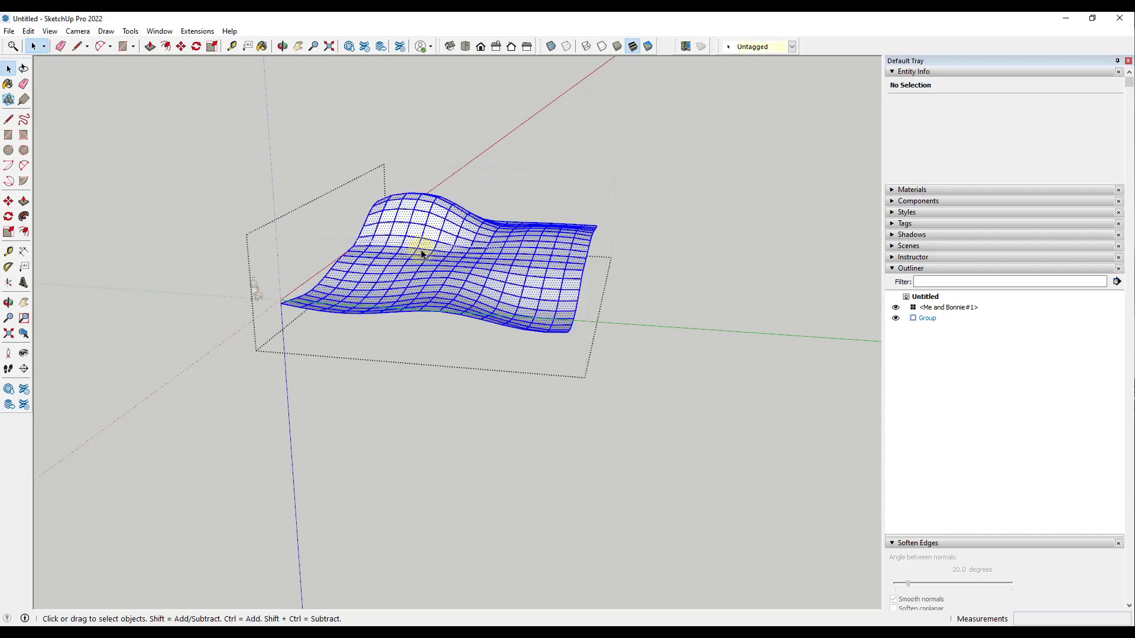
middle_drag(418, 254, 473, 273)
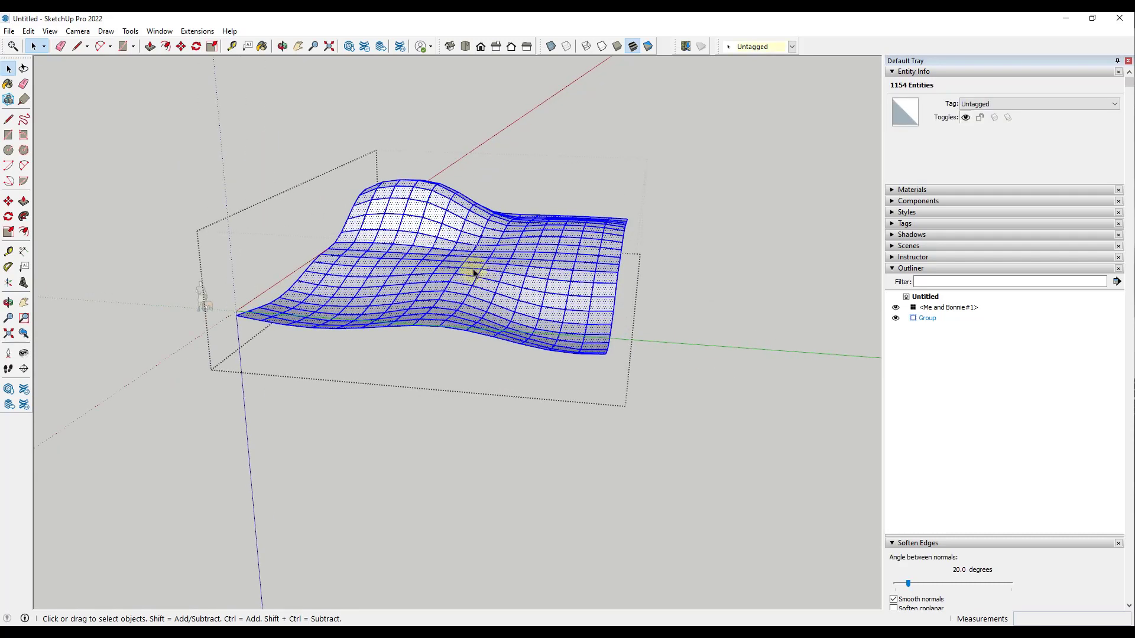
right_click(468, 274)
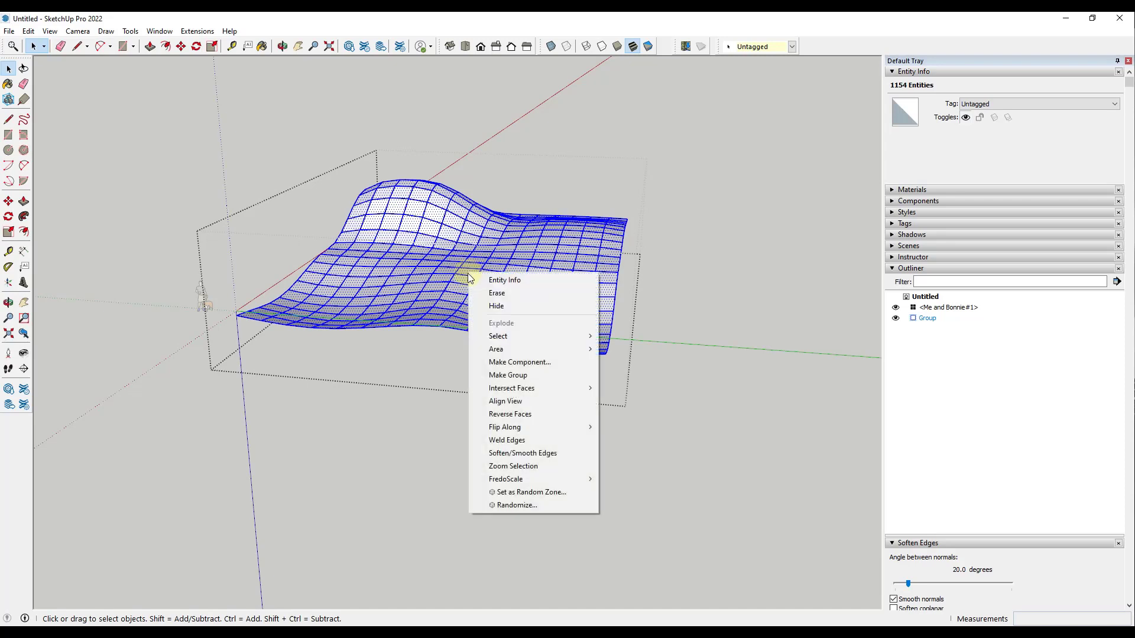
click(552, 492)
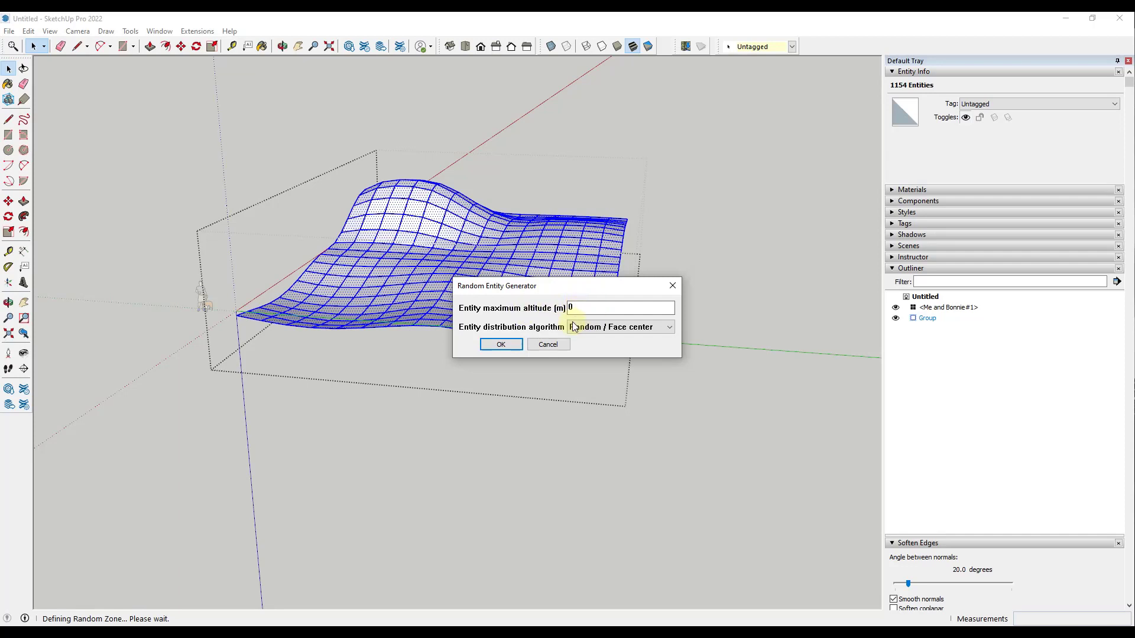
- Choose Random (Slow) distribution, confirm both dialogs, and exit the group
click(602, 331)
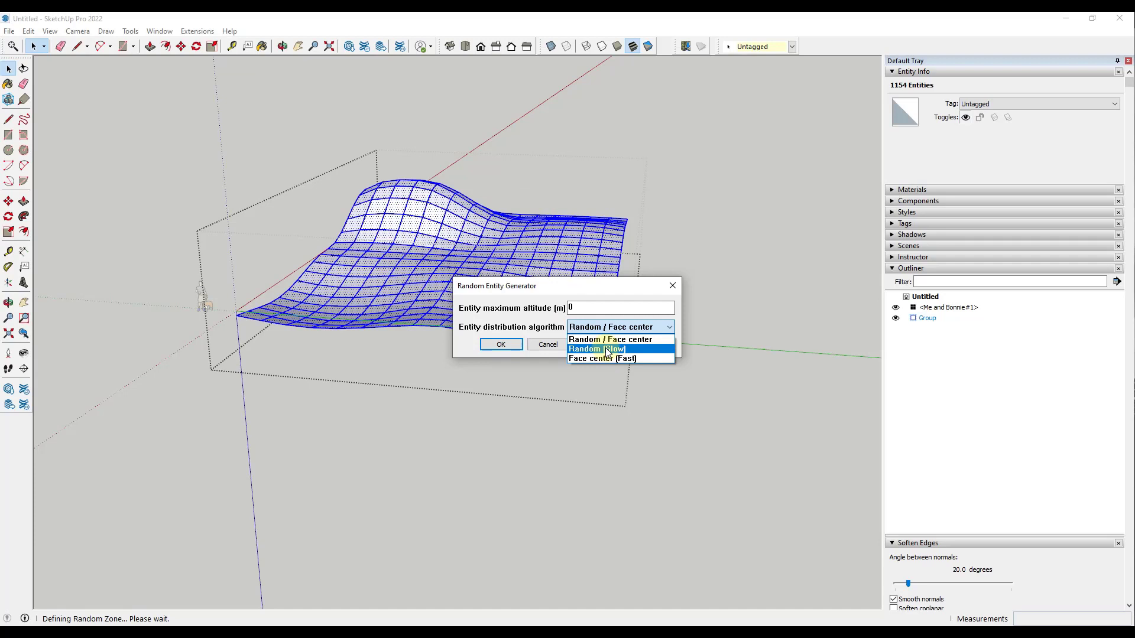
click(605, 349)
click(499, 345)
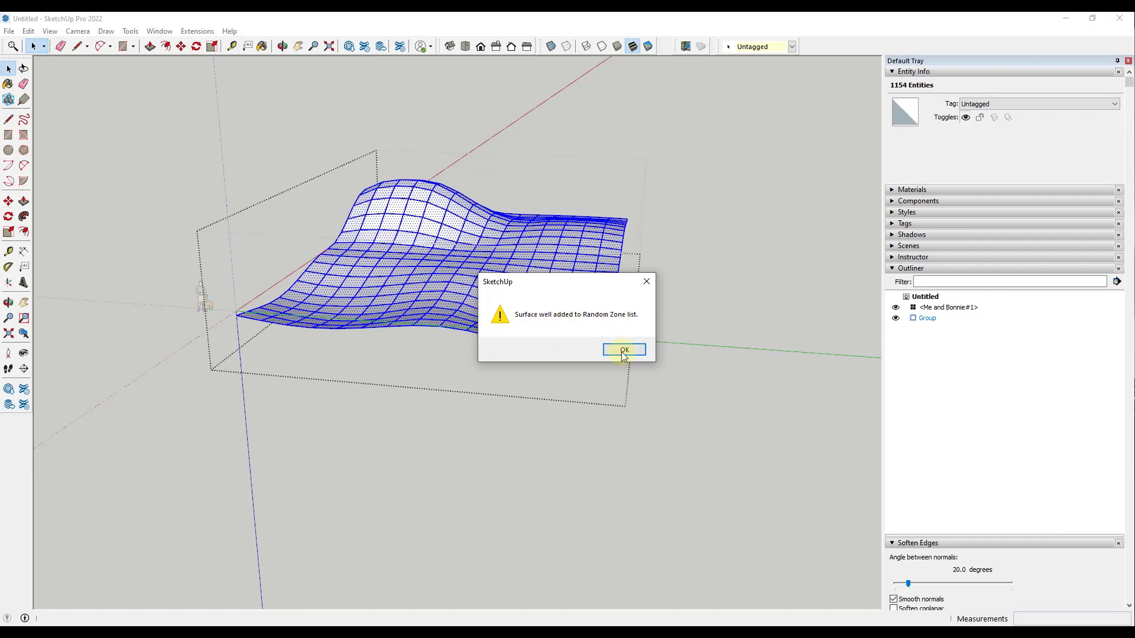
click(622, 349)
middle_drag(599, 340, 504, 247)
click(676, 264)
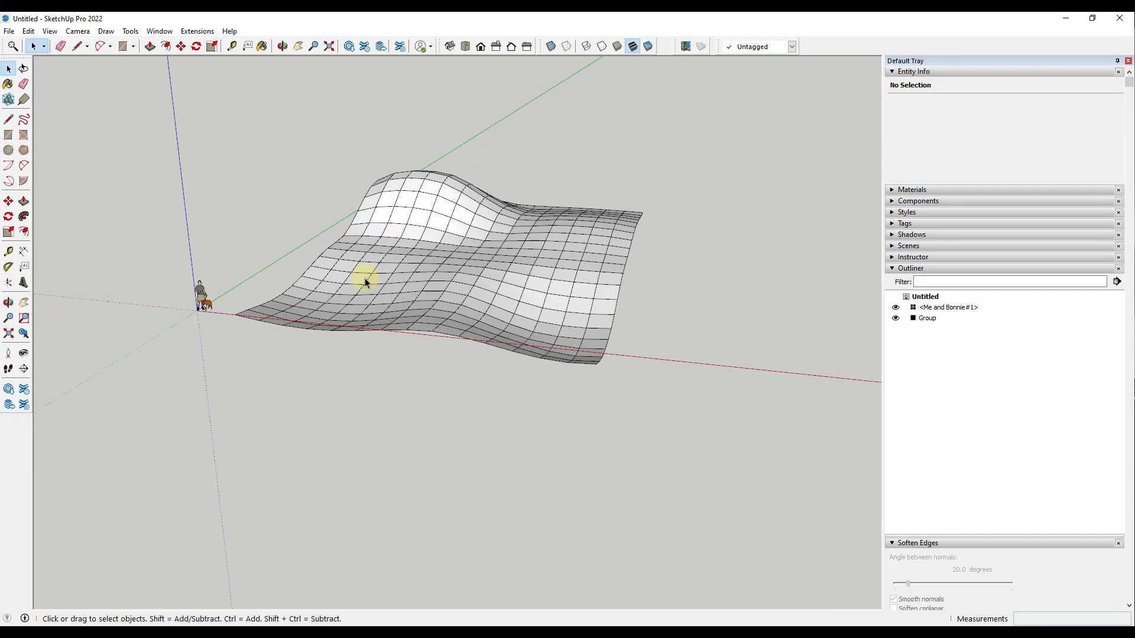
- Randomize the Me and Bonnie figure, scattering copies across the terrain
click(204, 301)
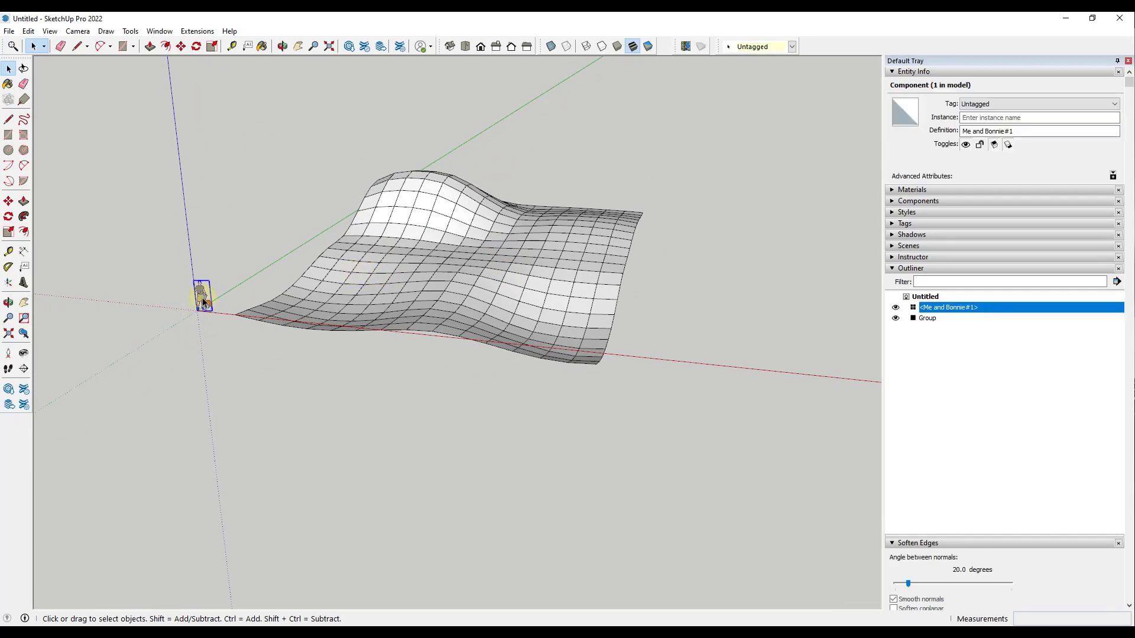
right_click(203, 298)
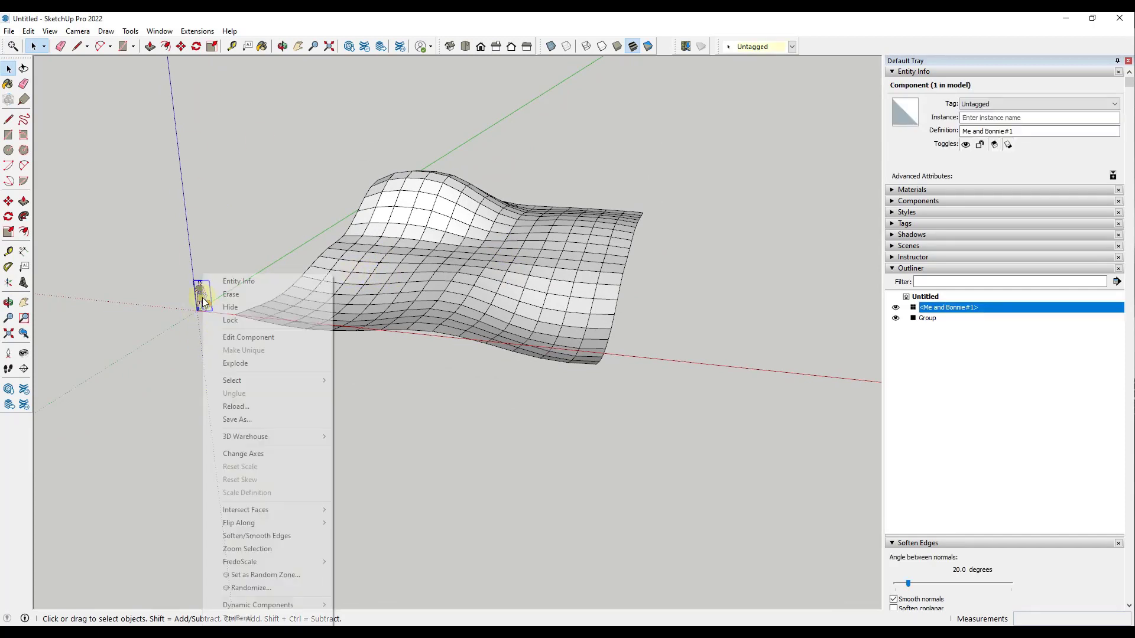
click(263, 589)
drag(570, 144, 783, 106)
drag(749, 158, 665, 151)
text(100)
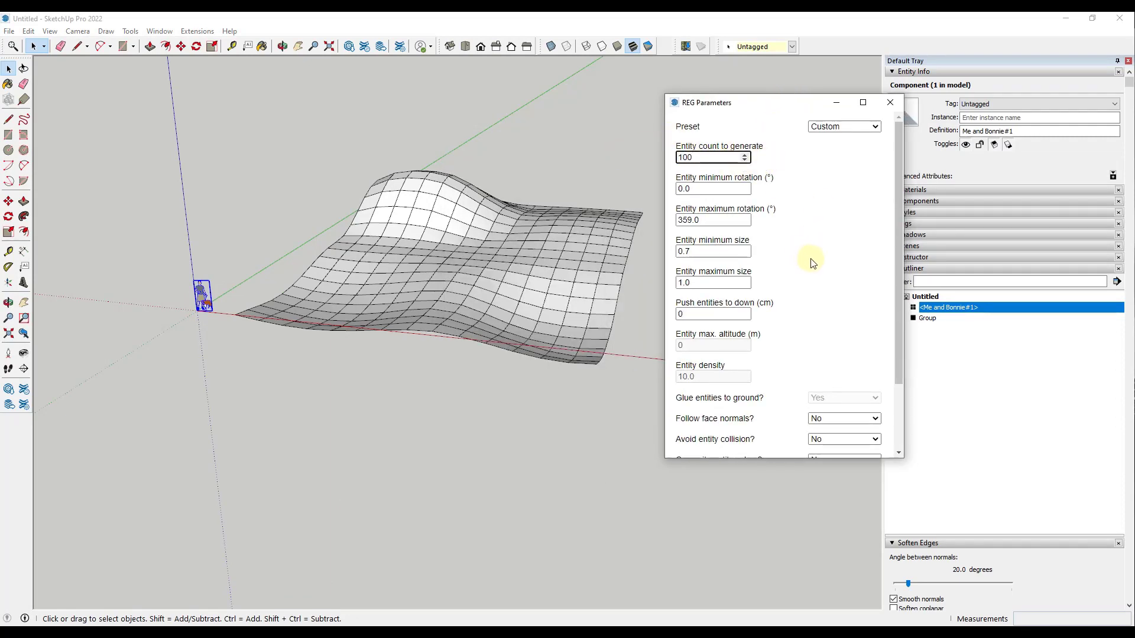
scroll(811, 263, down, 3)
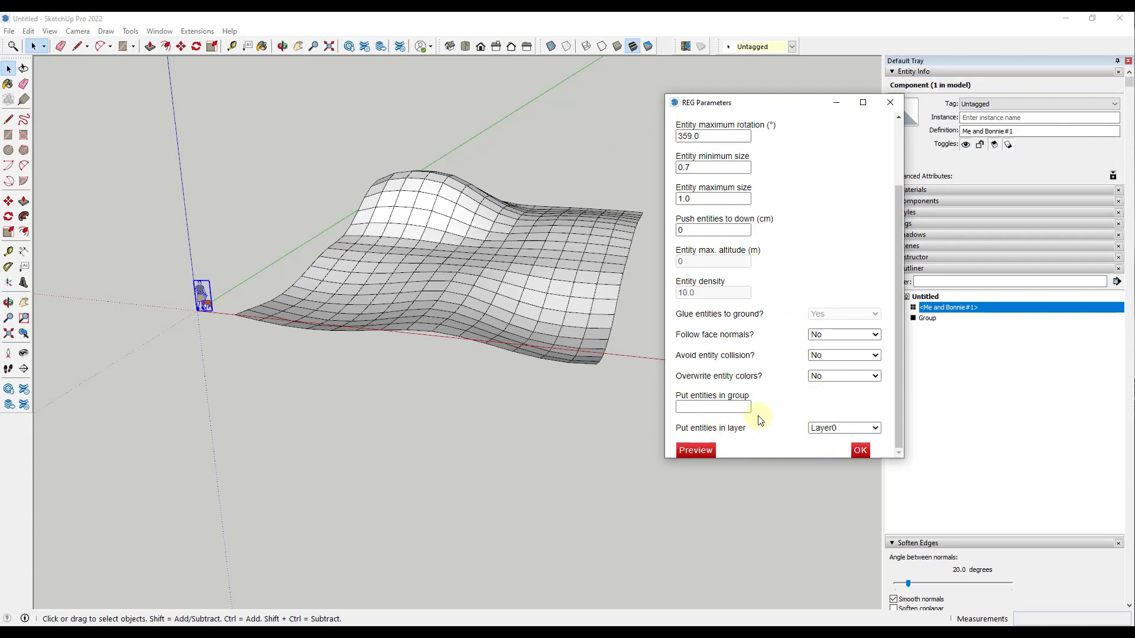
scroll(792, 342, up, 3)
scroll(808, 322, down, 3)
click(860, 451)
- Window-select all the scattered figure copies on the terrain and delete them
scroll(507, 262, up, 5)
middle_drag(507, 262, 414, 201)
key(space)
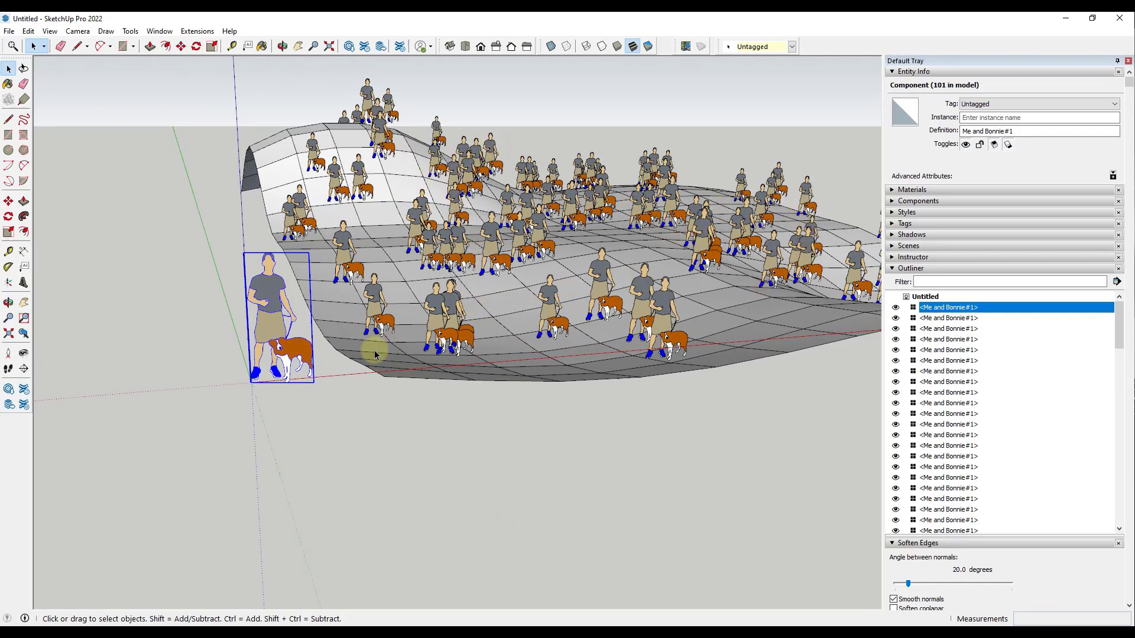
click(308, 343)
middle_drag(307, 343, 467, 163)
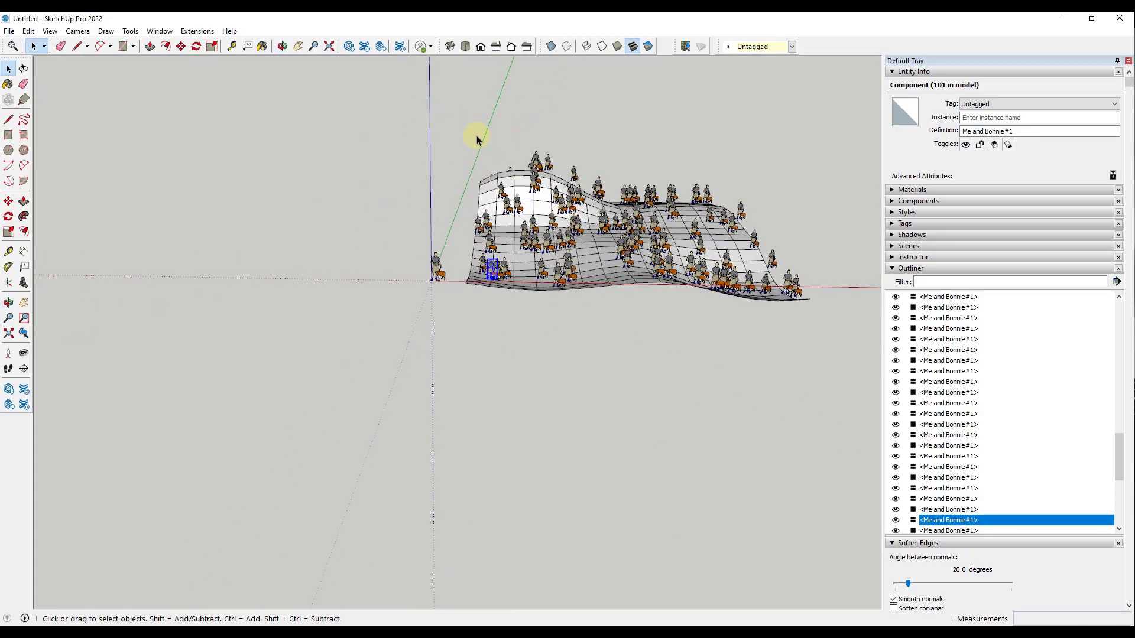
drag(477, 139, 836, 339)
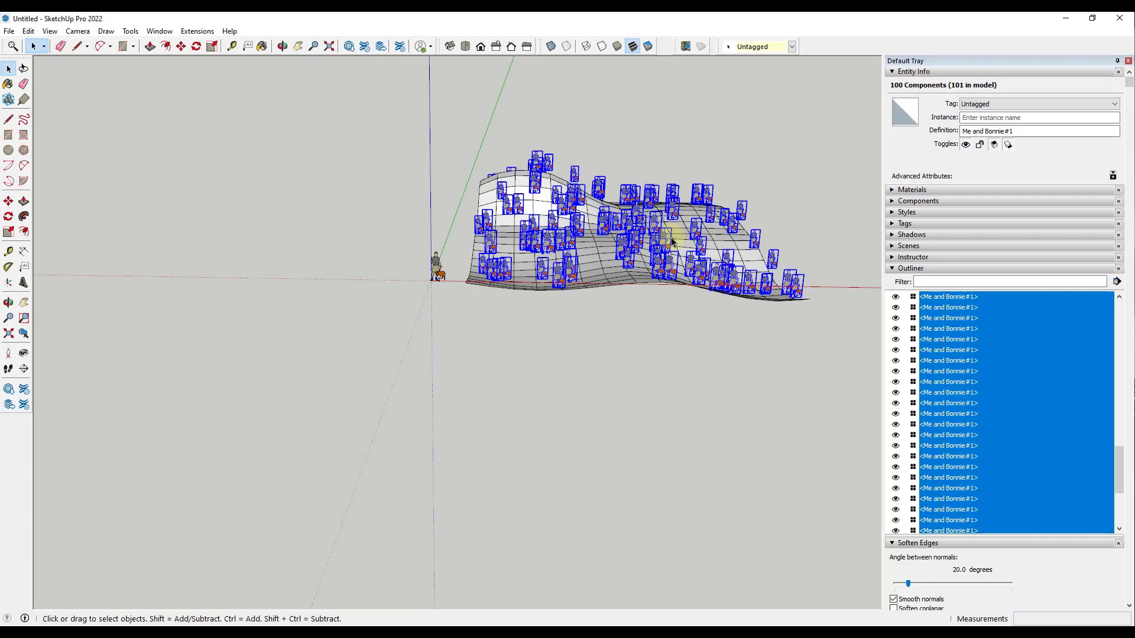
key(Delete)
middle_drag(709, 256, 556, 255)
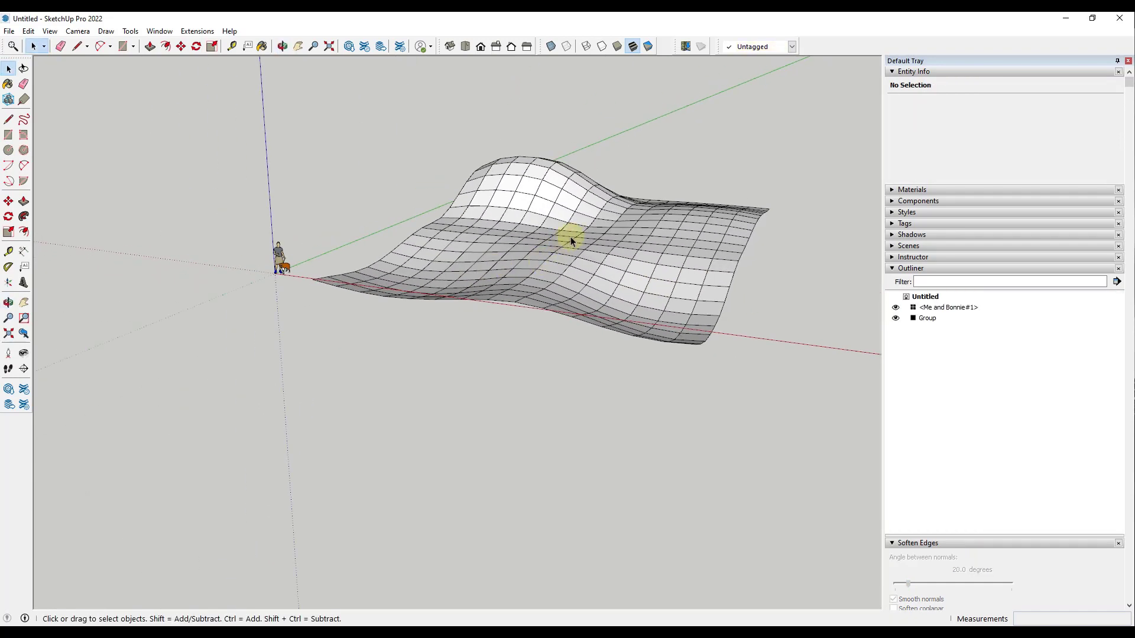
middle_drag(380, 272, 679, 256)
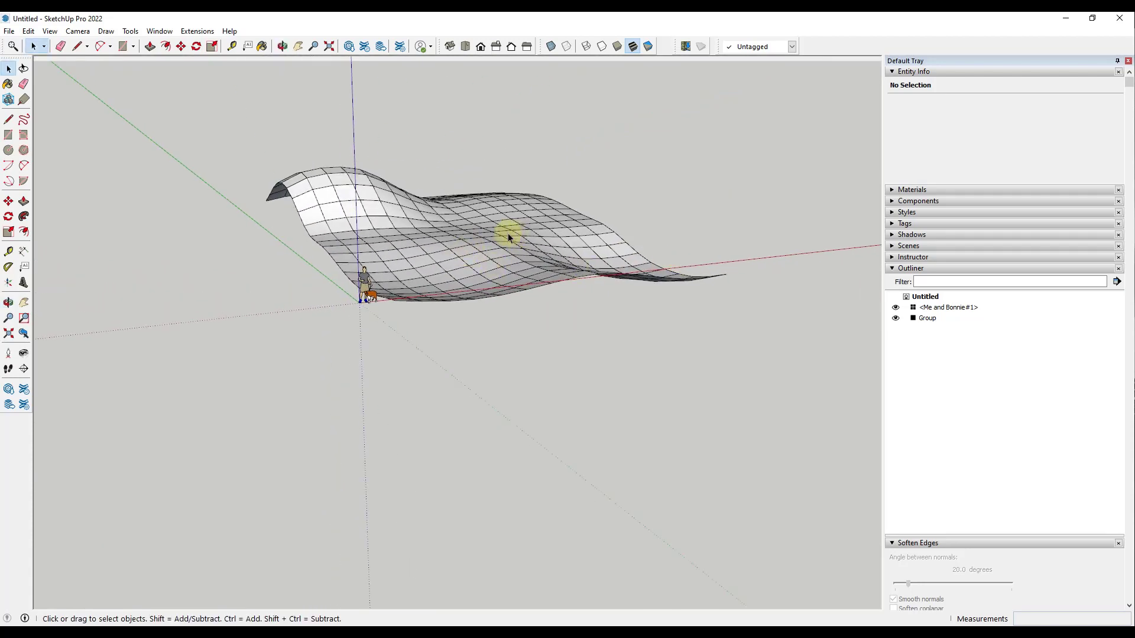
middle_drag(603, 241, 404, 245)
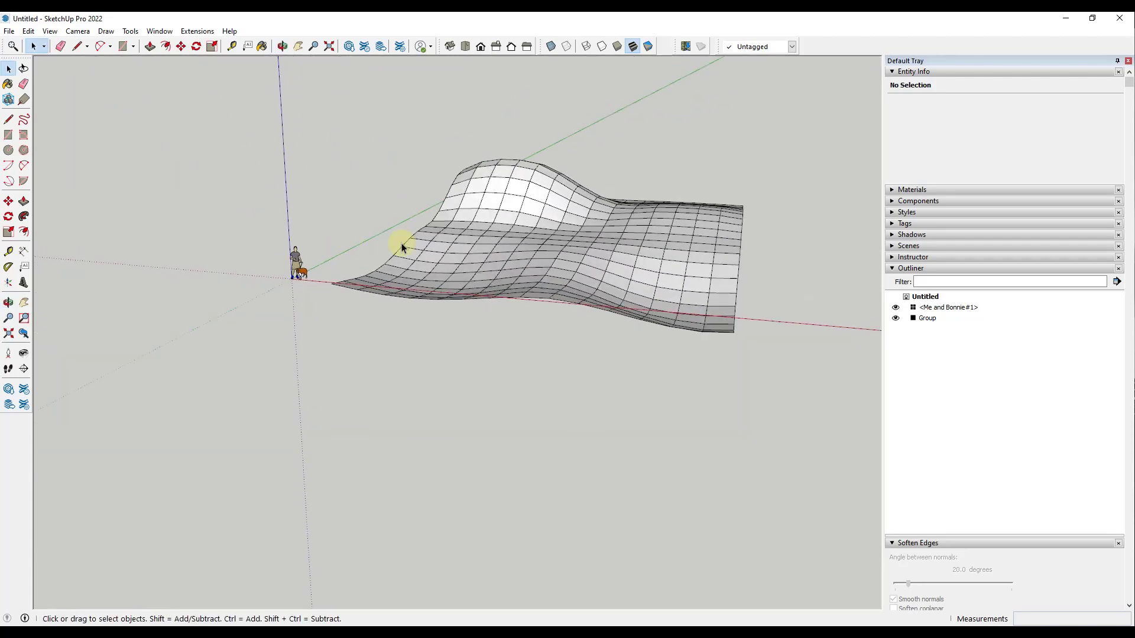
- Browse 3D Warehouse components to Landscape > Plants Low Poly > Trees 3D Low Poly
click(894, 203)
click(926, 275)
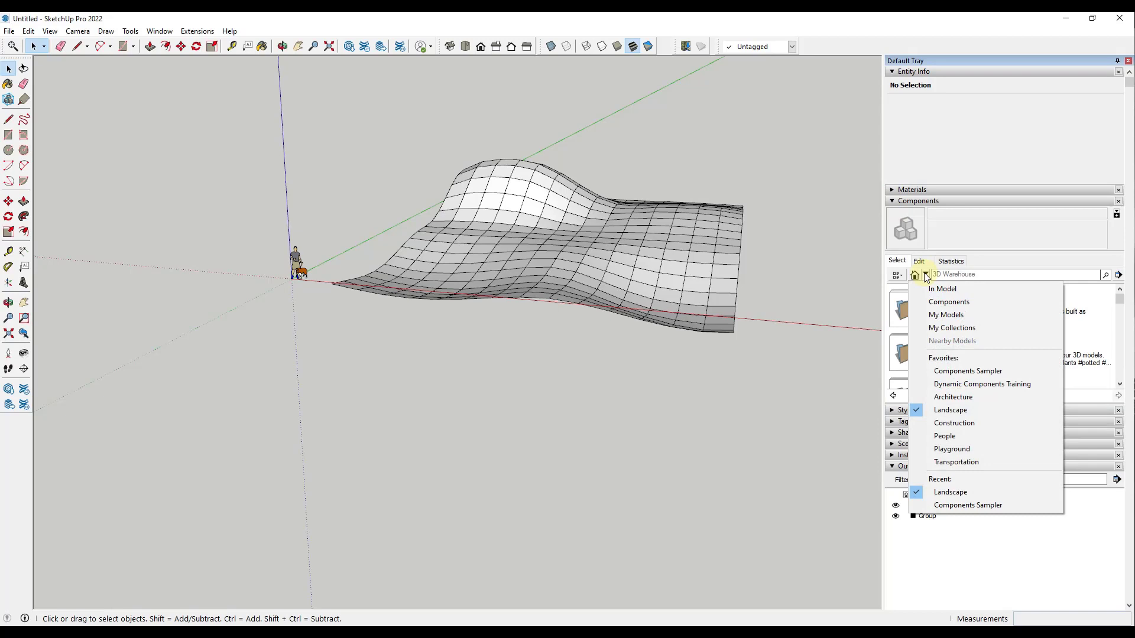
click(1089, 318)
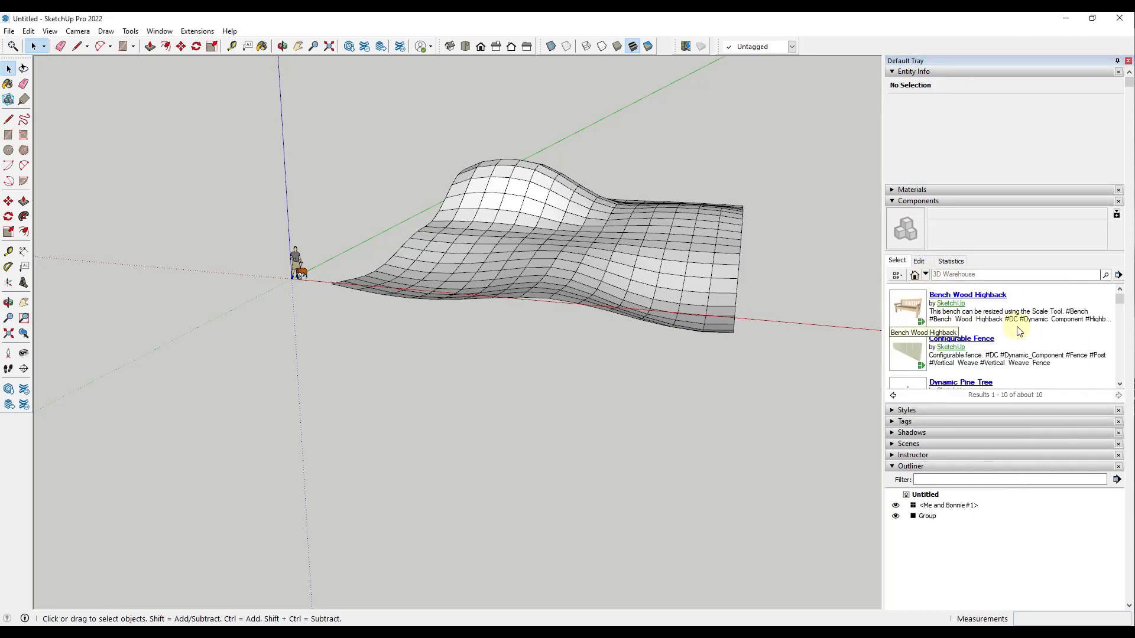
click(894, 396)
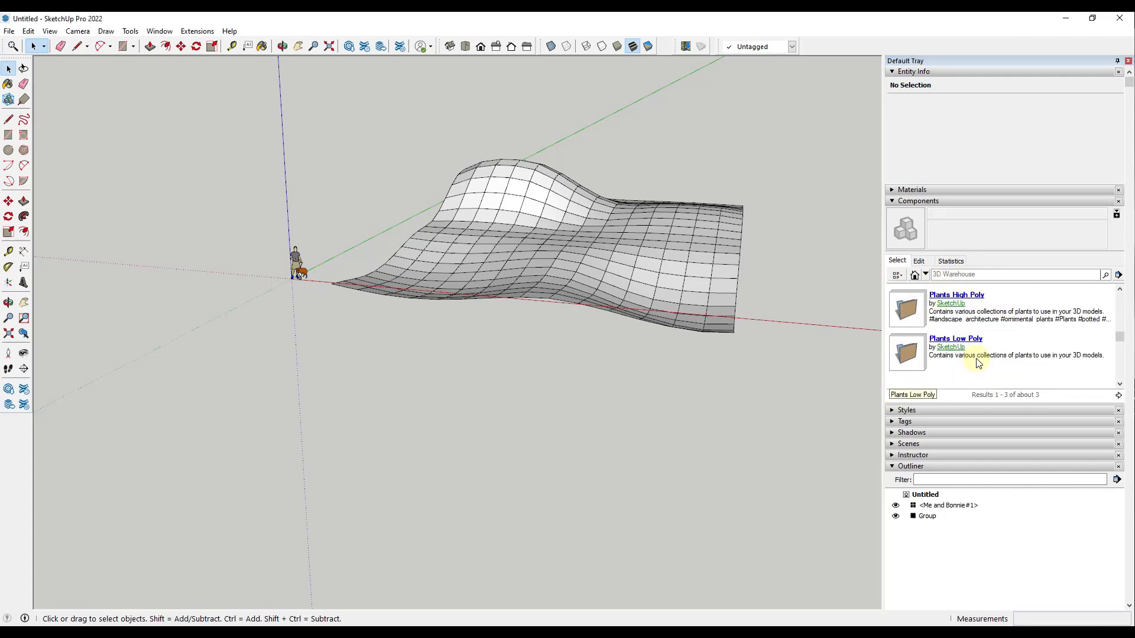
click(920, 353)
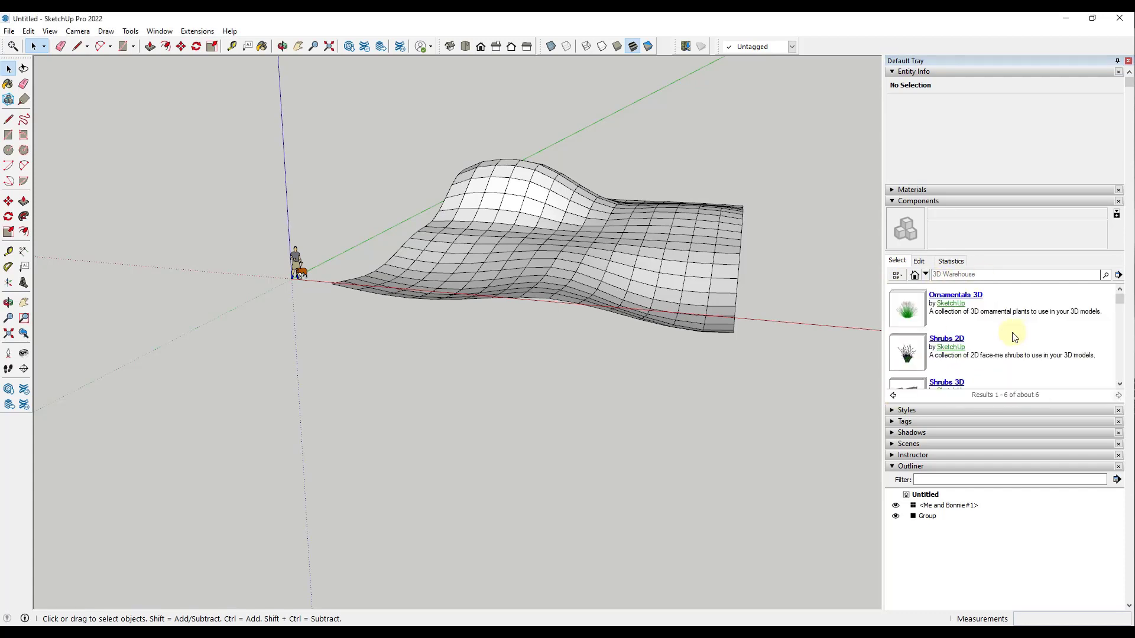
scroll(1018, 337, down, 4)
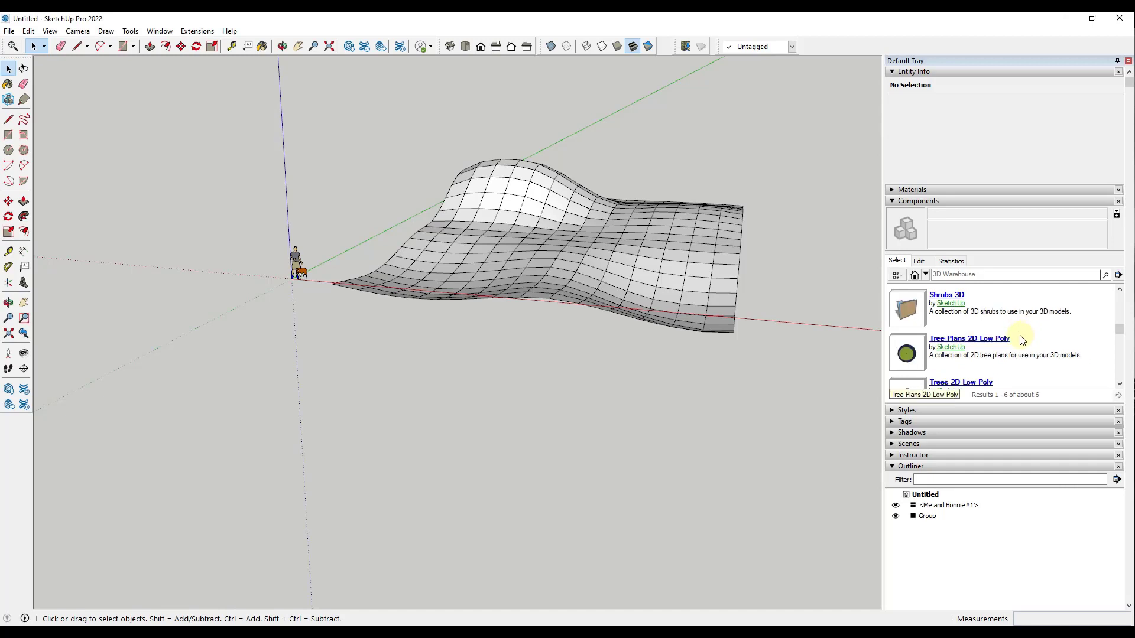
scroll(1021, 338, down, 1)
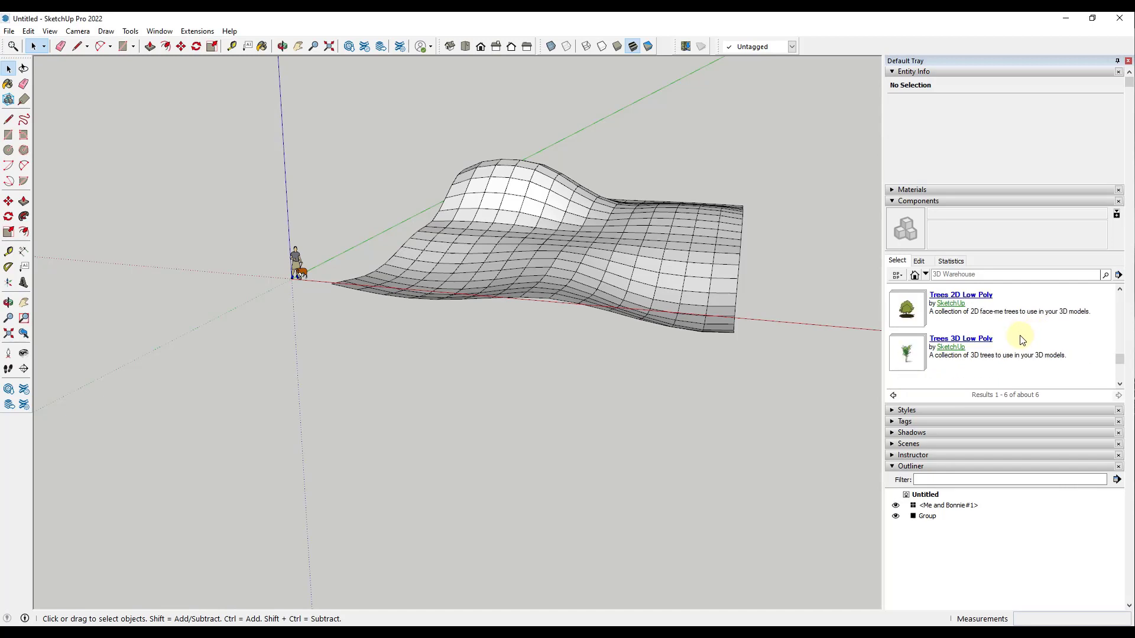
click(911, 352)
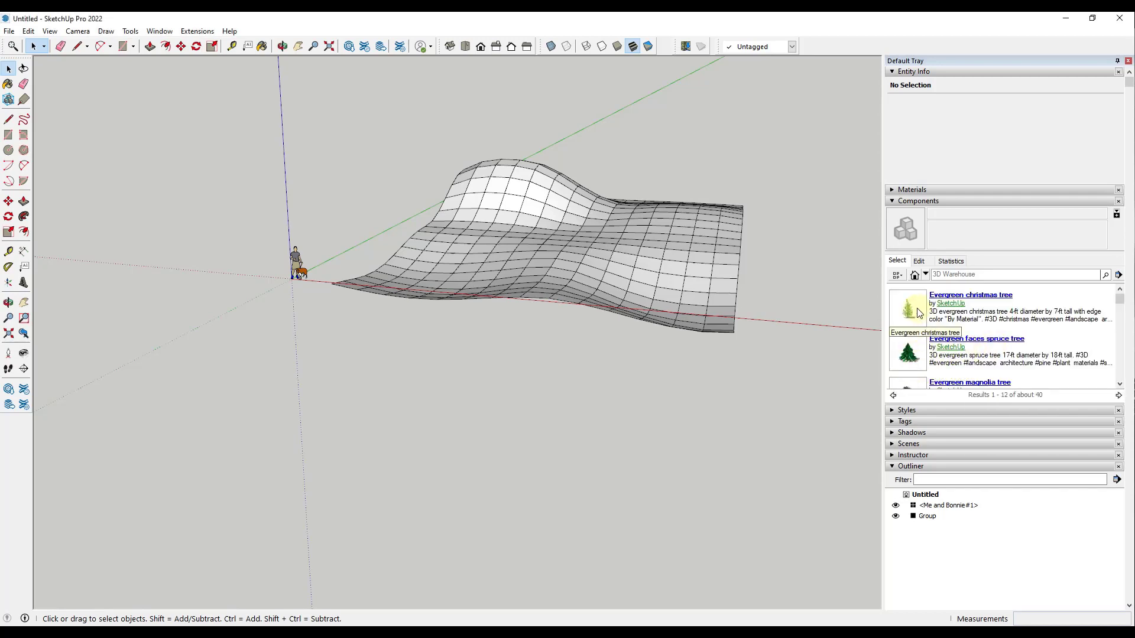
scroll(930, 314, down, 2)
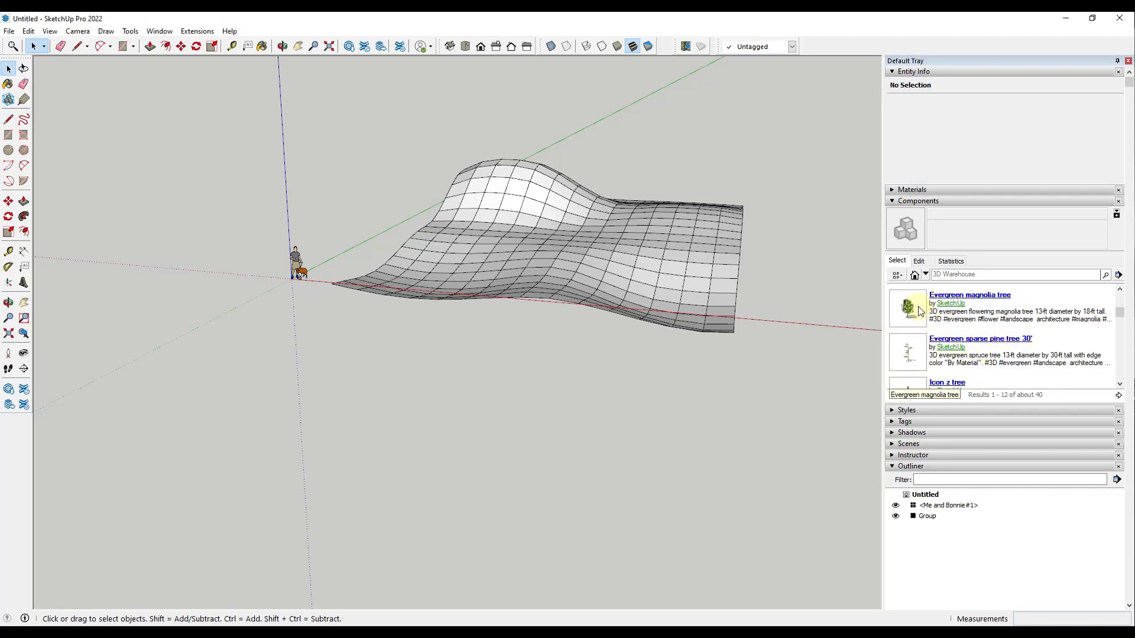
- Place the Evergreen magnolia tree at the origin beside the figure
click(911, 308)
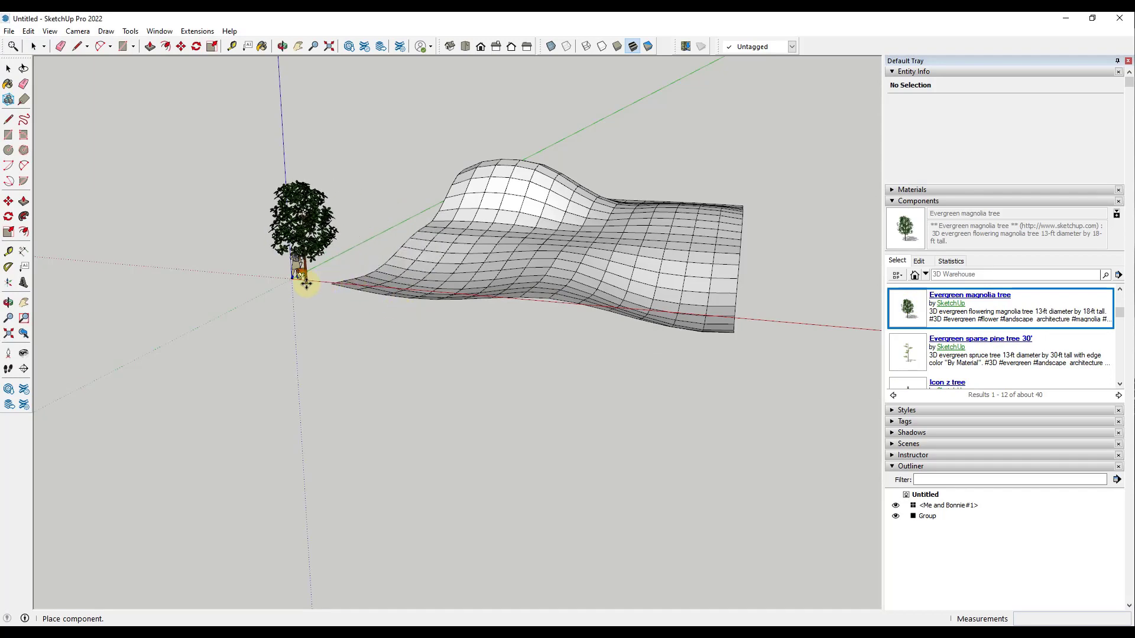
click(272, 285)
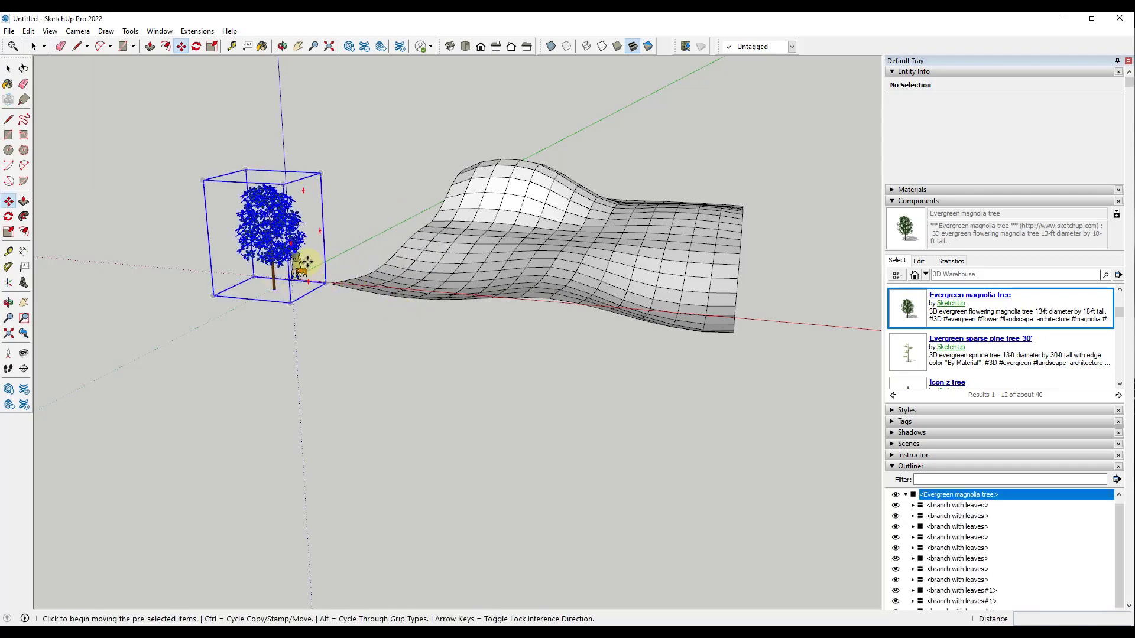
scroll(339, 251, down, 1)
key(space)
scroll(352, 237, up, 2)
scroll(278, 236, up, 2)
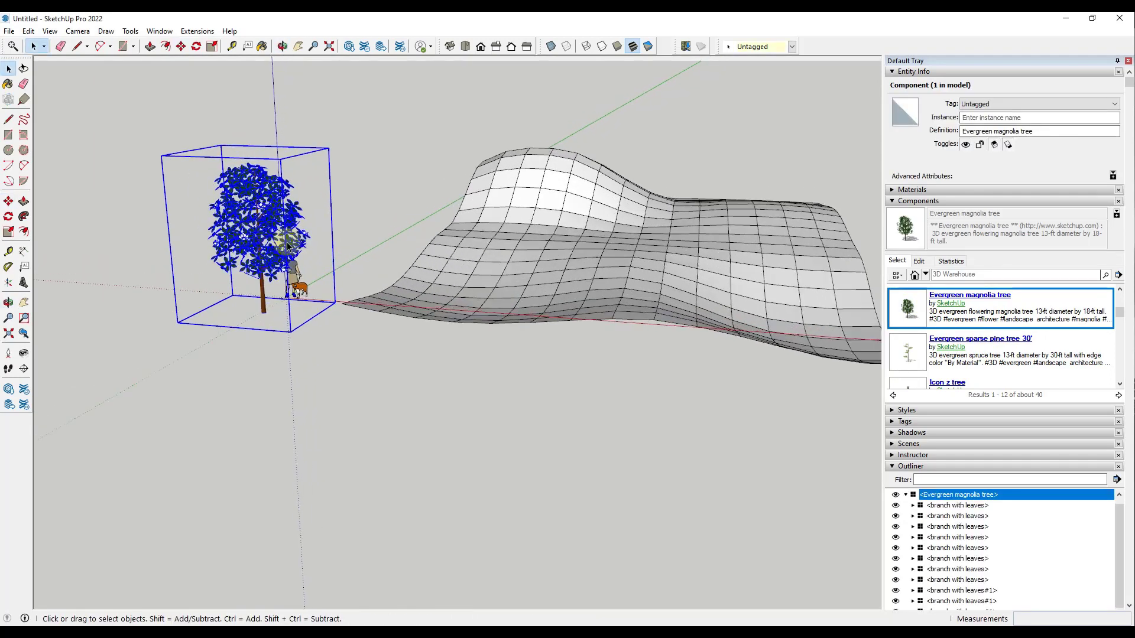
right_click(243, 227)
- Randomize the magnolia tree with default REG Parameters, scattering about 100 copies
click(296, 523)
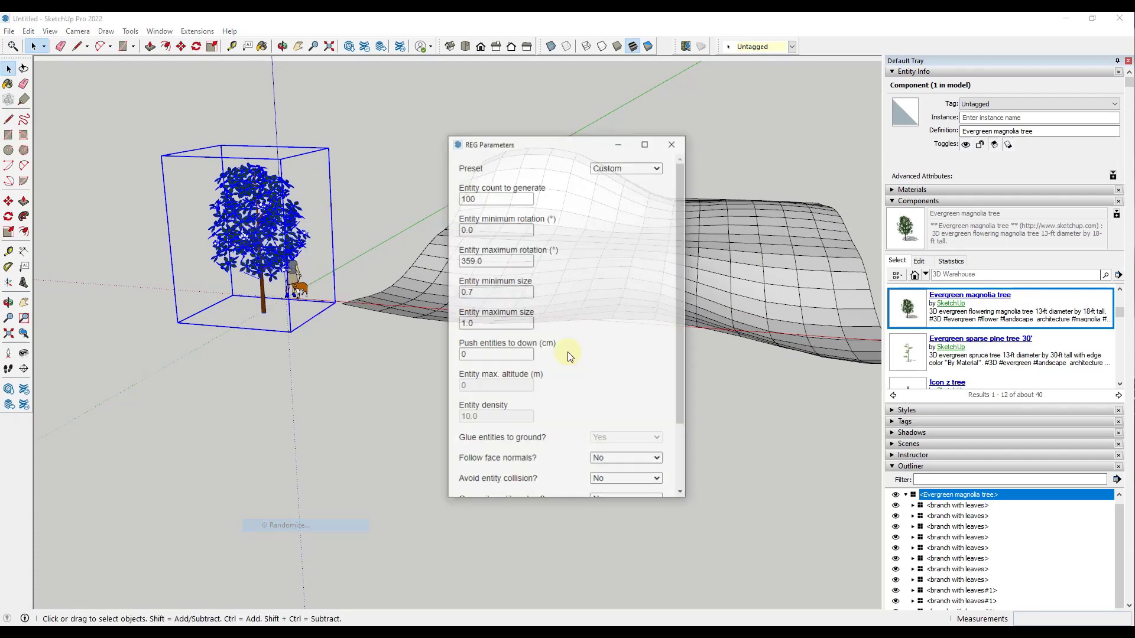
drag(572, 148, 951, 101)
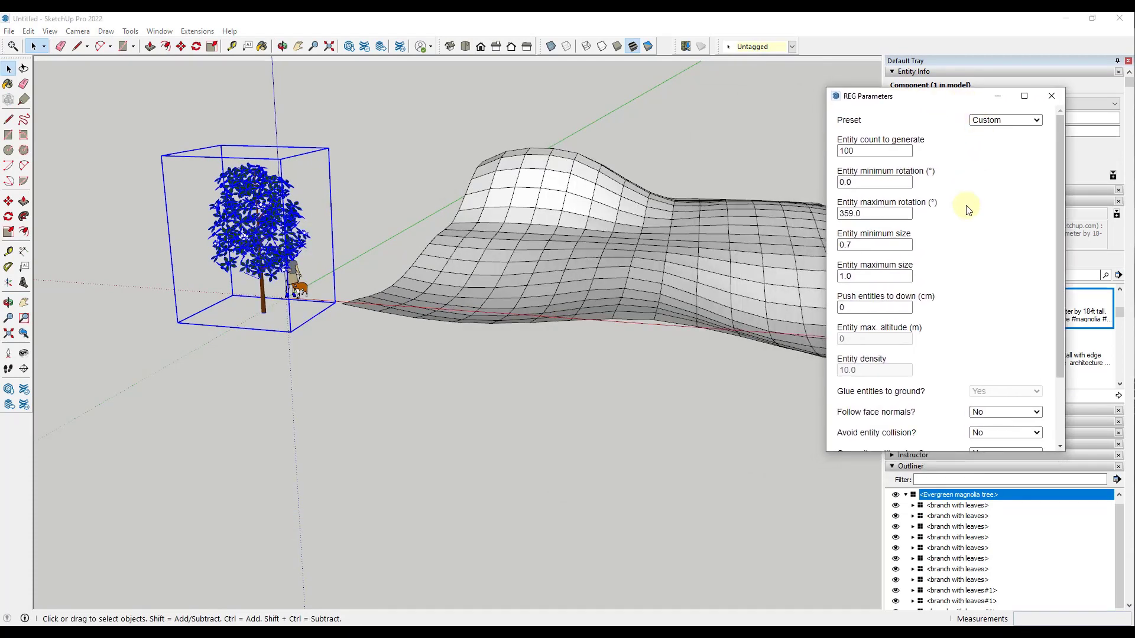
scroll(968, 236, down, 3)
scroll(970, 265, up, 3)
scroll(1012, 242, down, 3)
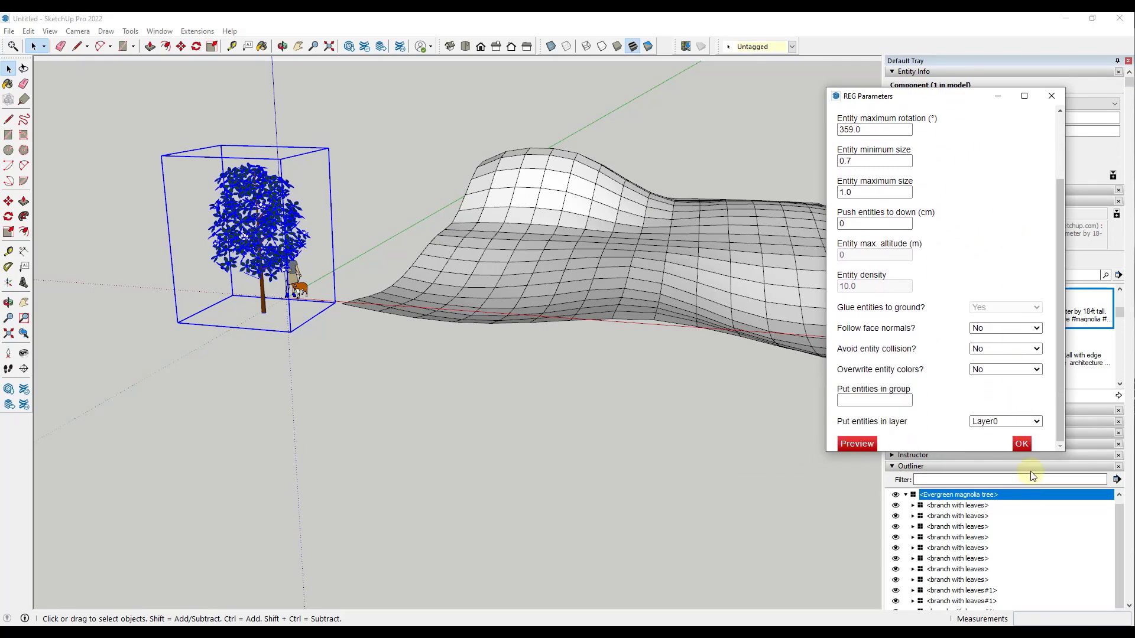
click(1022, 443)
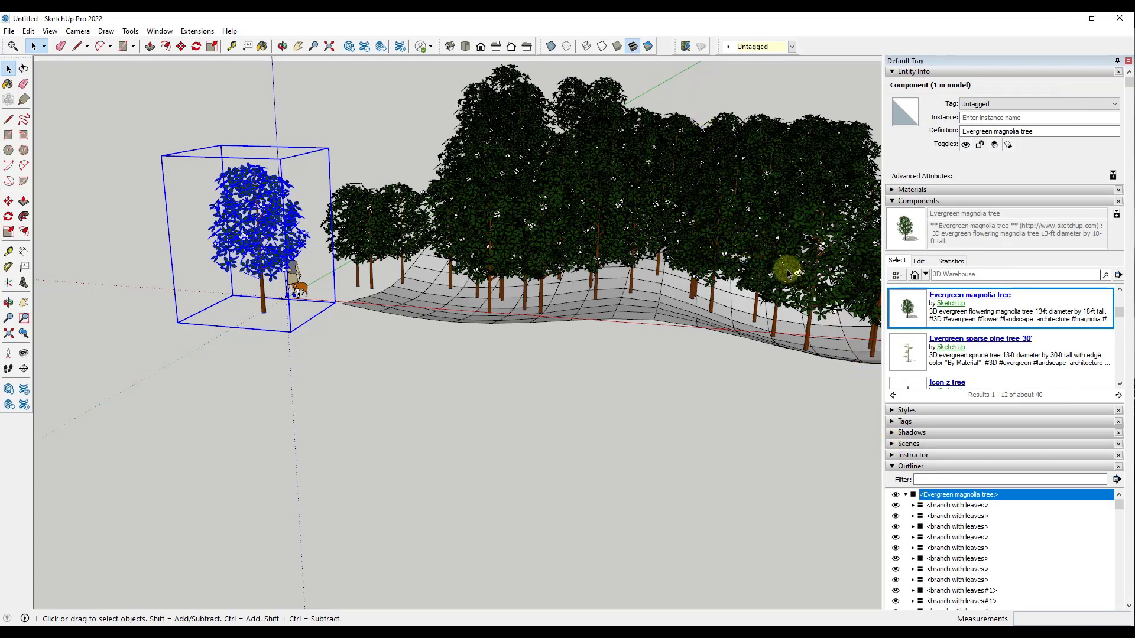
- Inspect the tree-covered terrain, collapse the Outliner, and undo the scattered magnolia trees
middle_drag(679, 182, 582, 193)
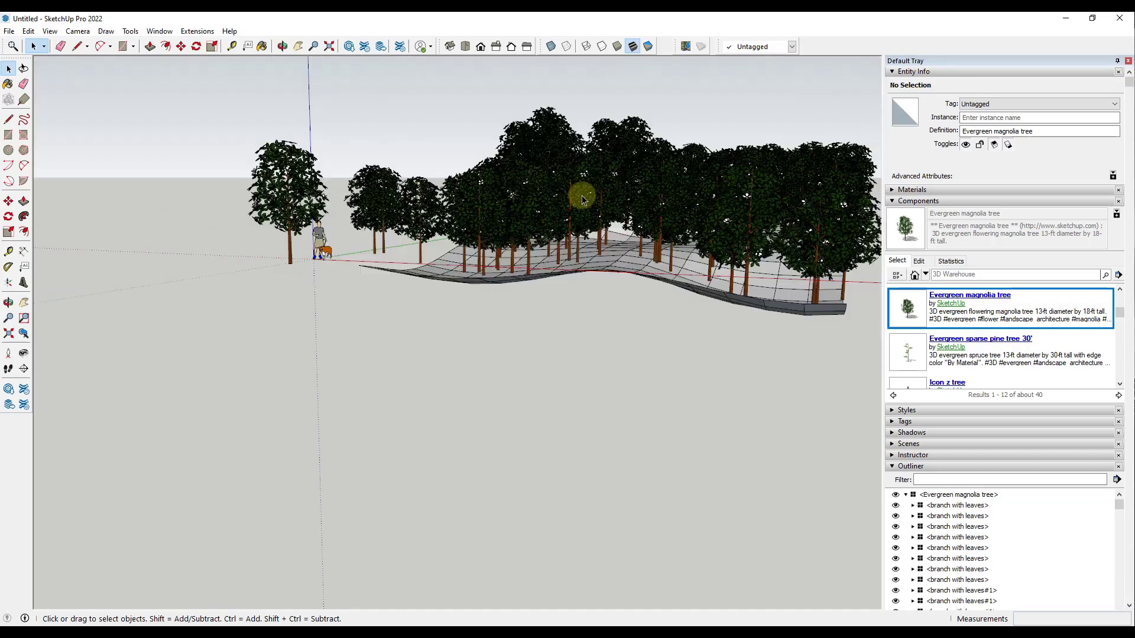
click(893, 466)
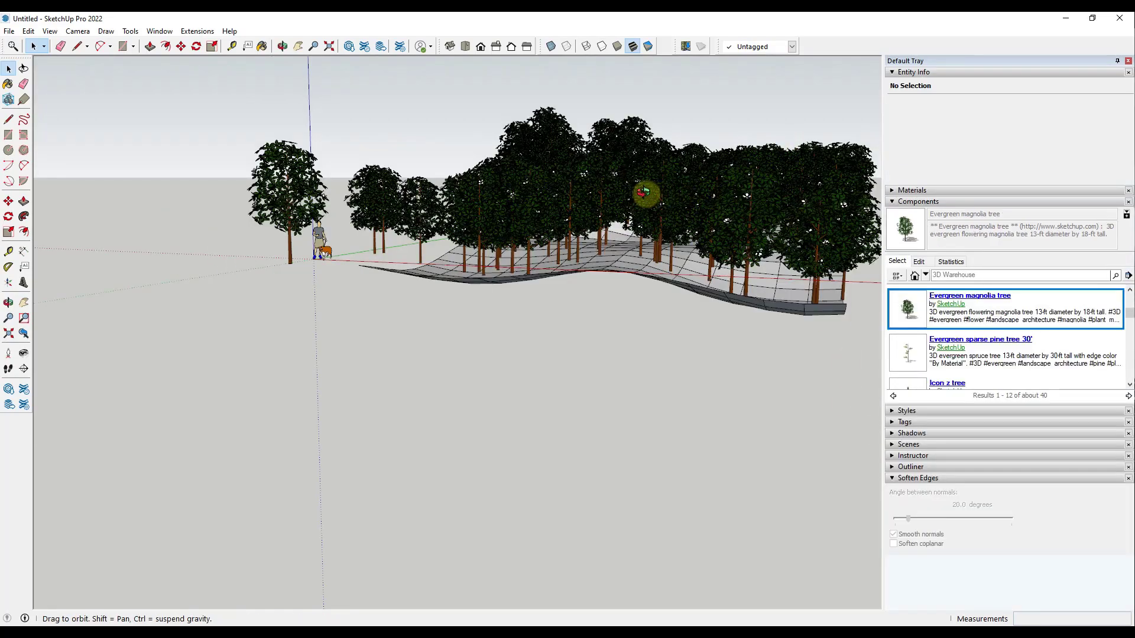
middle_drag(643, 192, 717, 213)
scroll(707, 223, up, 6)
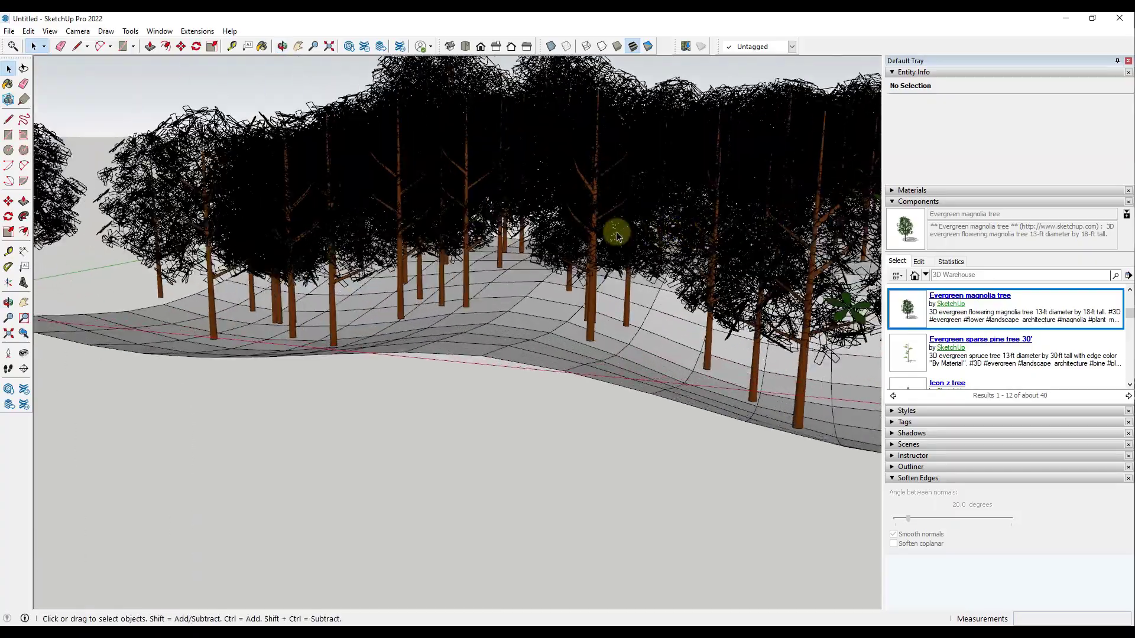
scroll(650, 231, up, 6)
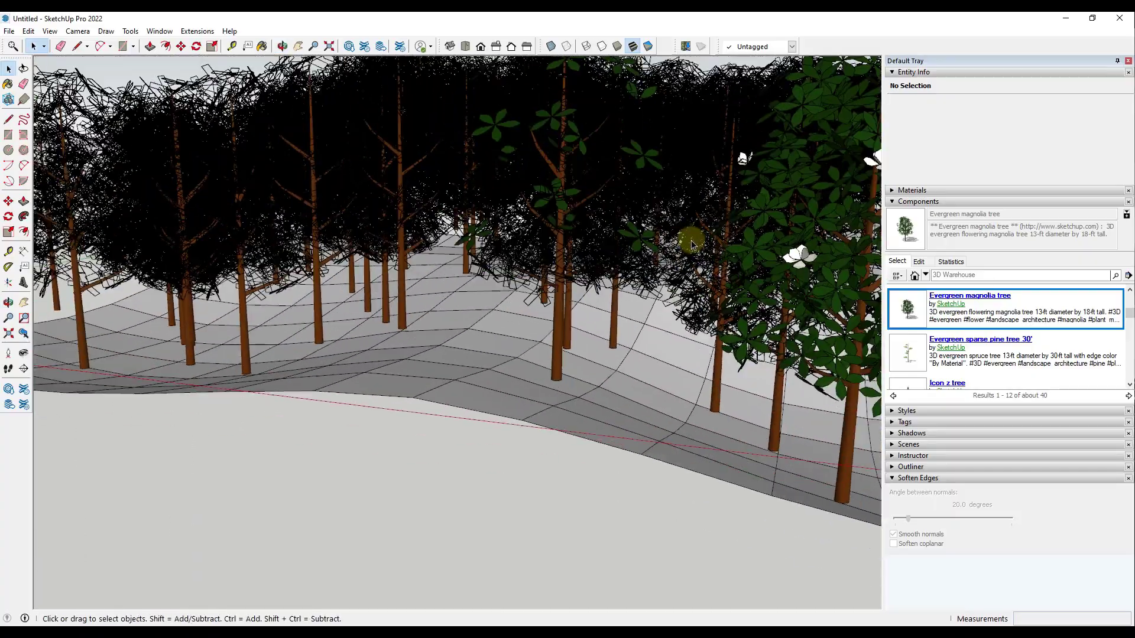
scroll(629, 283, down, 10)
middle_drag(621, 256, 514, 233)
key(ctrl+z)
- Reopen REG Parameters for the magnolia tree and apply the Trees preset
middle_drag(406, 258, 384, 260)
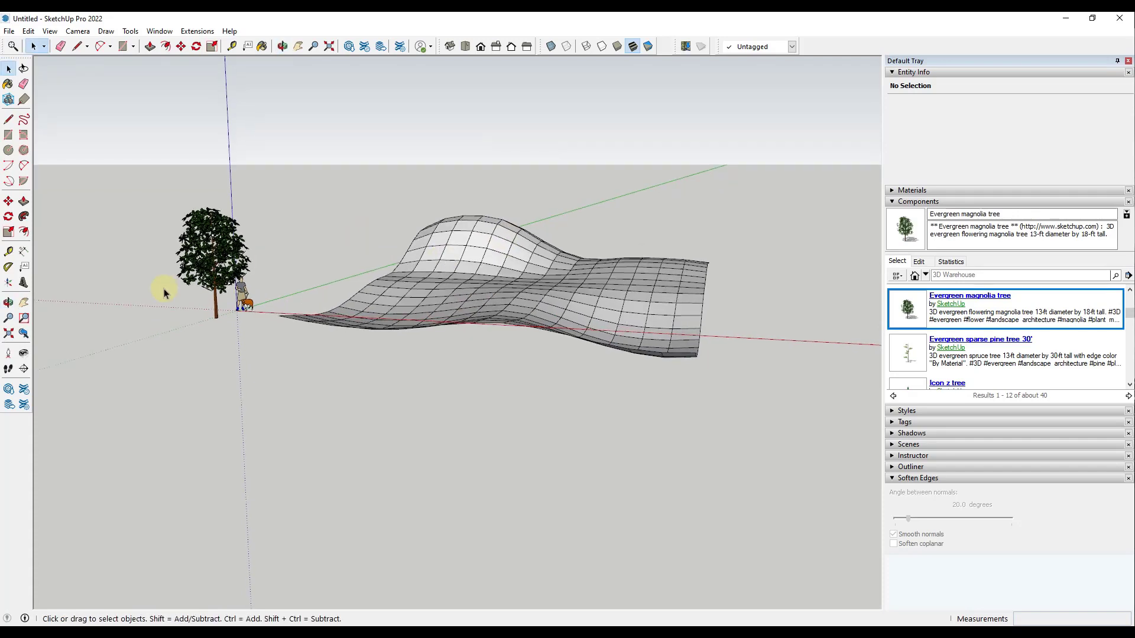
right_click(221, 246)
click(260, 546)
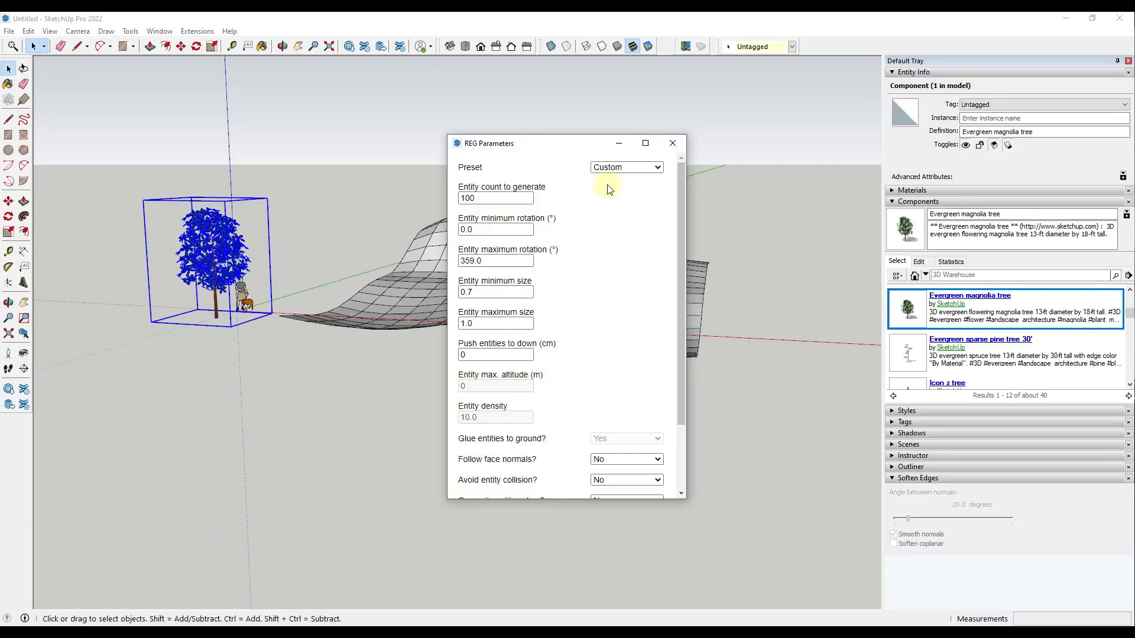
click(626, 169)
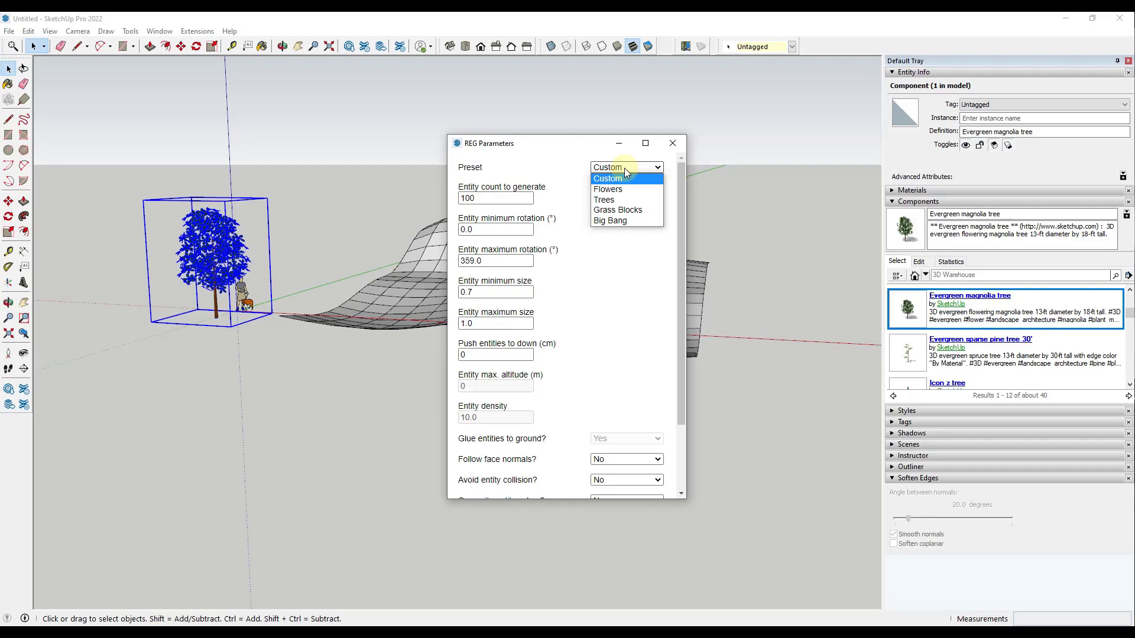
click(607, 201)
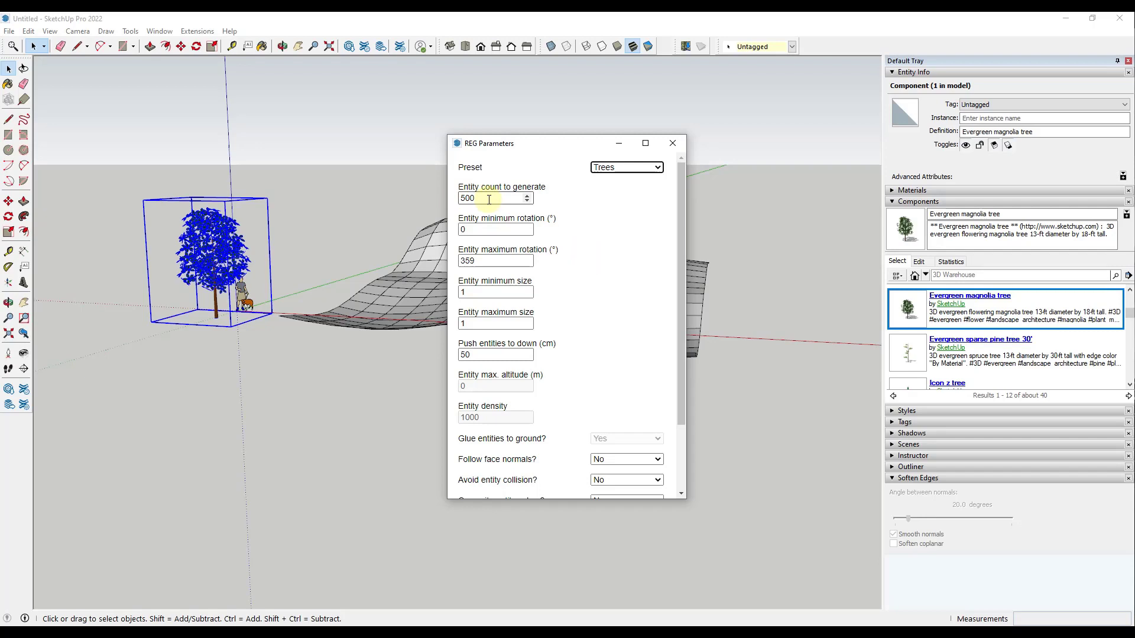
- Set the entity count to 25 and the size range to 0.75–1.25
double_click(468, 198)
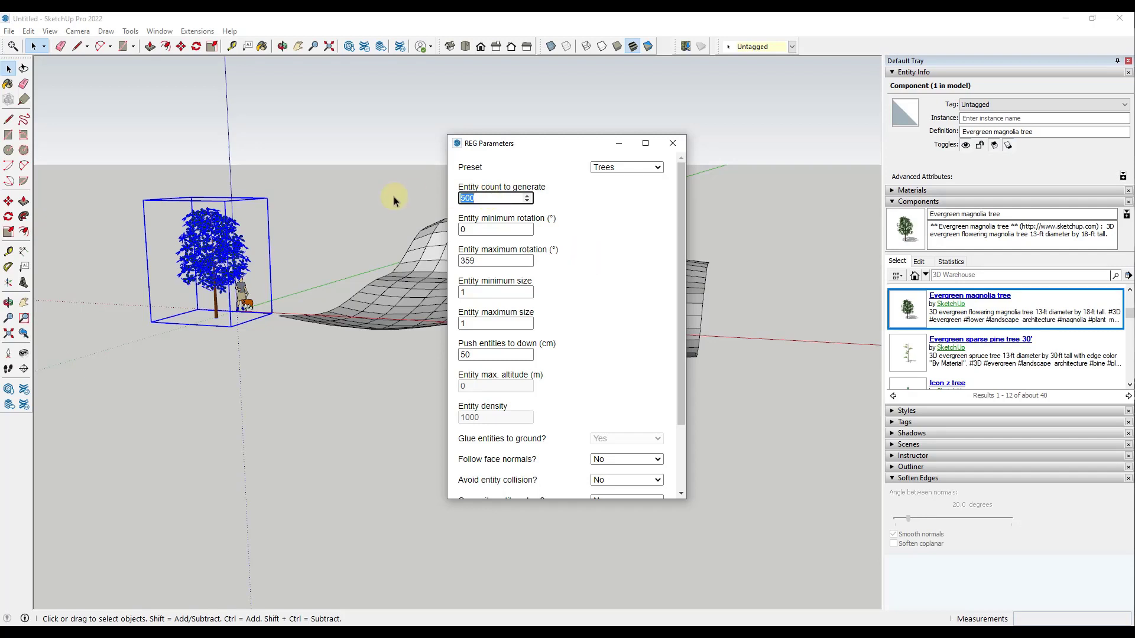
text(25)
click(634, 241)
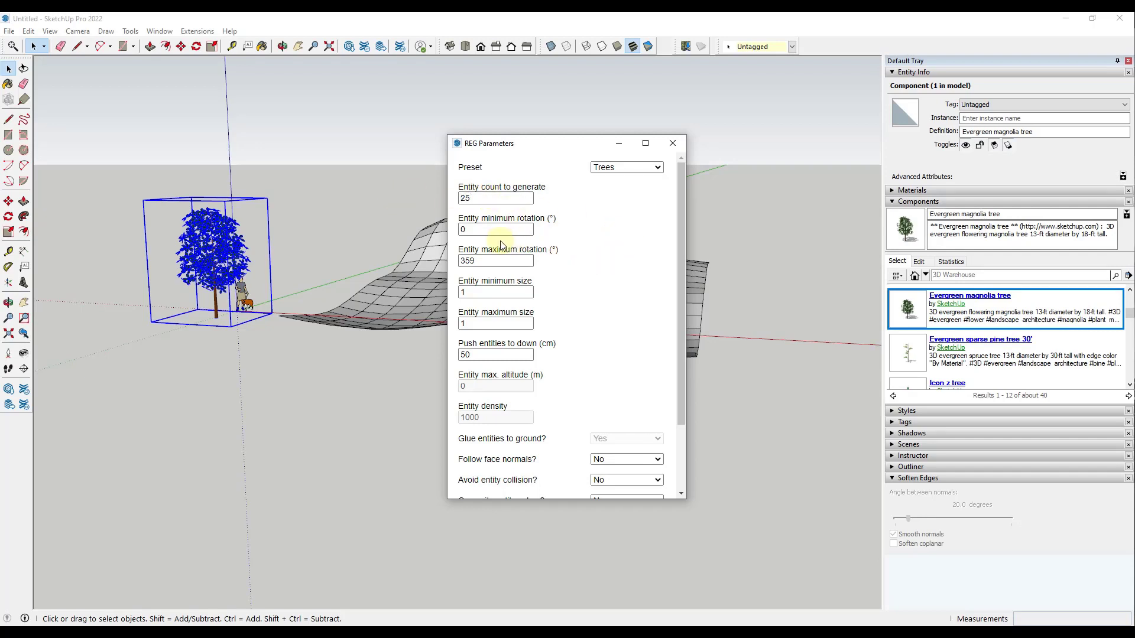
scroll(490, 259, down, 3)
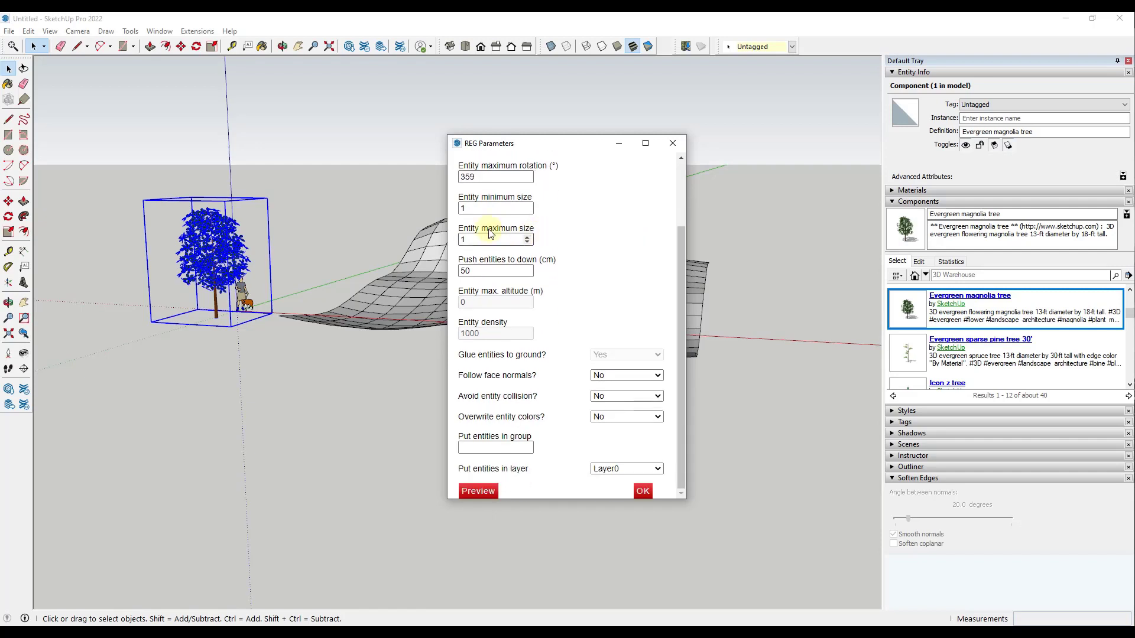
double_click(476, 208)
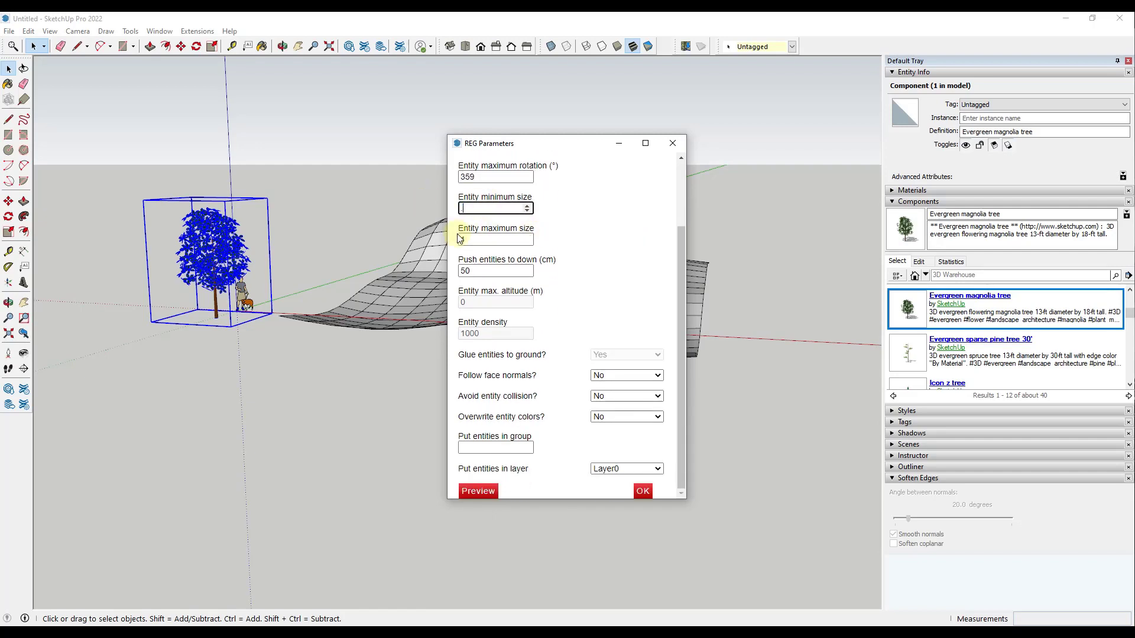
double_click(493, 241)
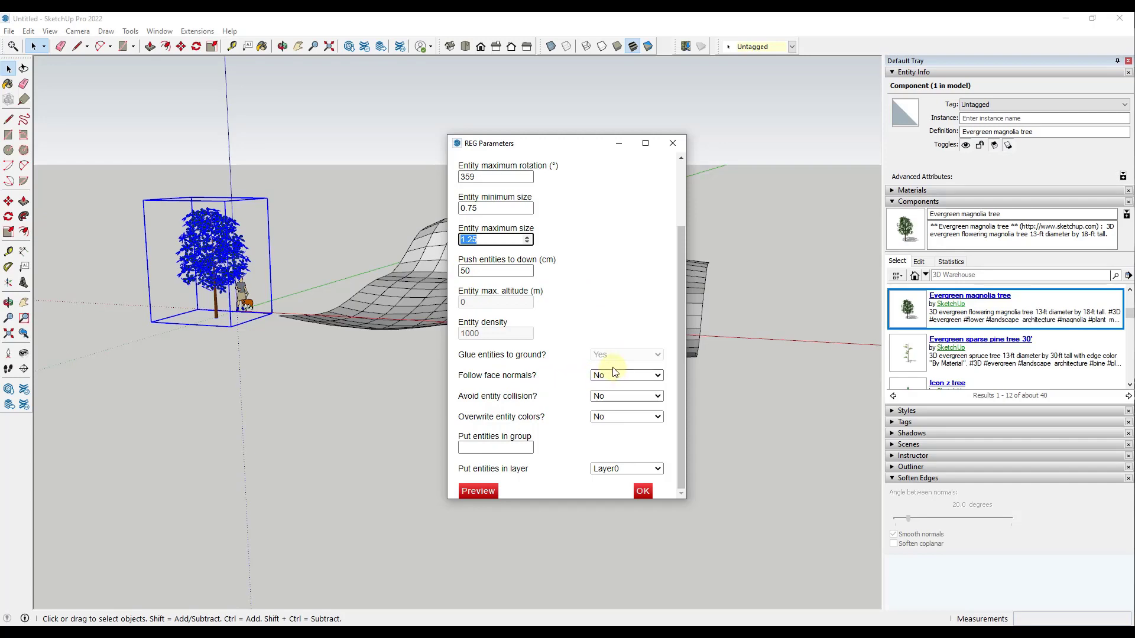
drag(567, 153, 887, 149)
middle_drag(710, 207, 405, 322)
scroll(378, 326, up, 3)
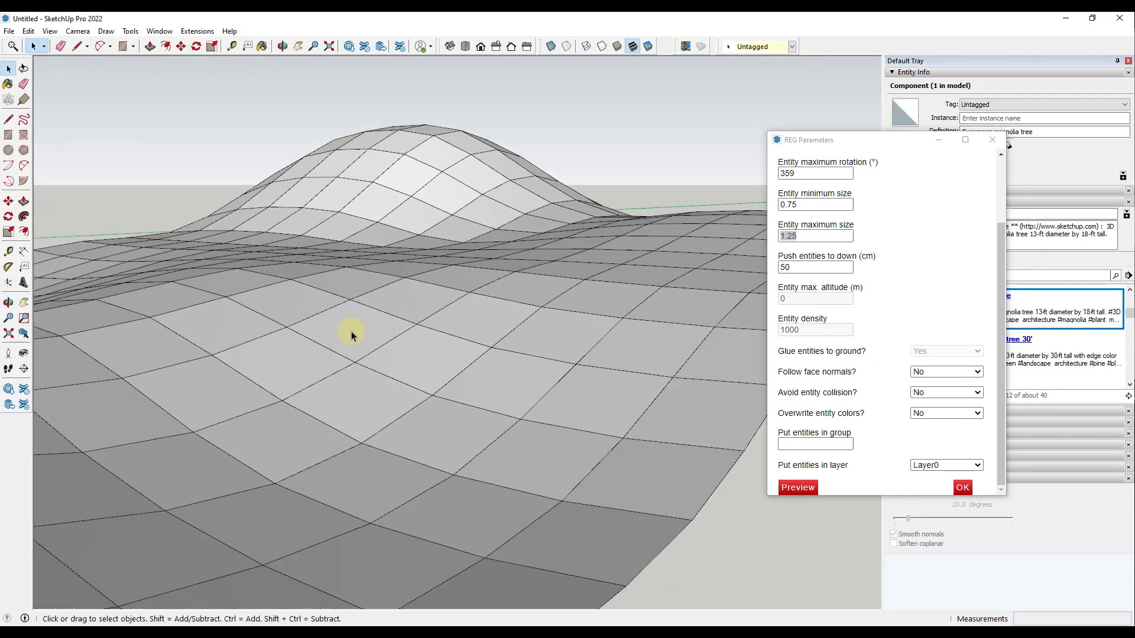
scroll(441, 330, down, 5)
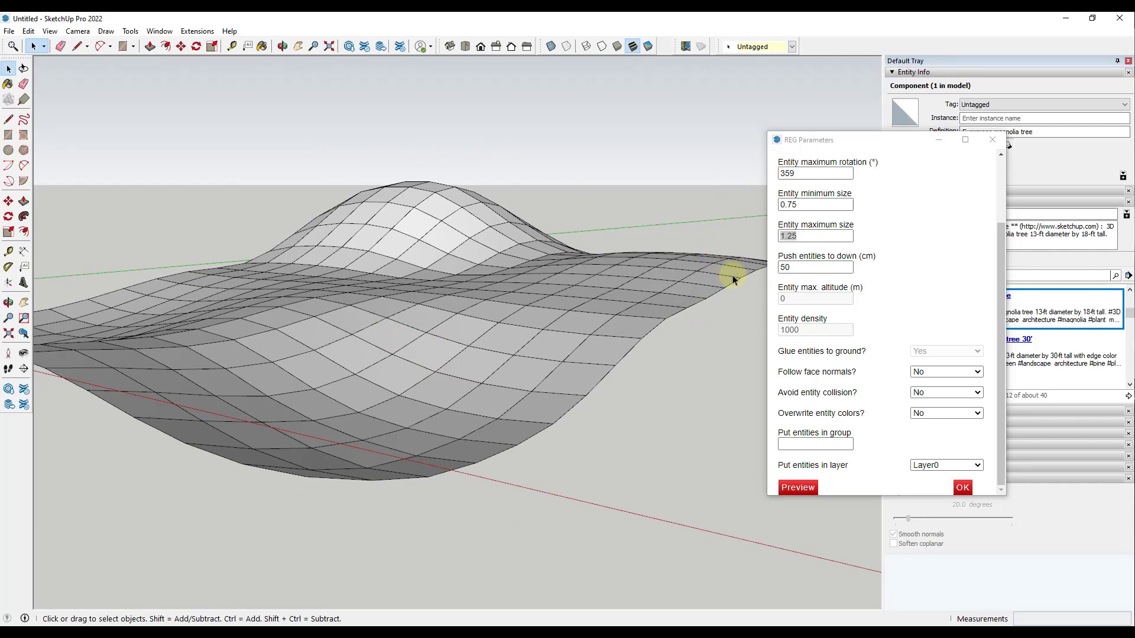
scroll(728, 272, up, 2)
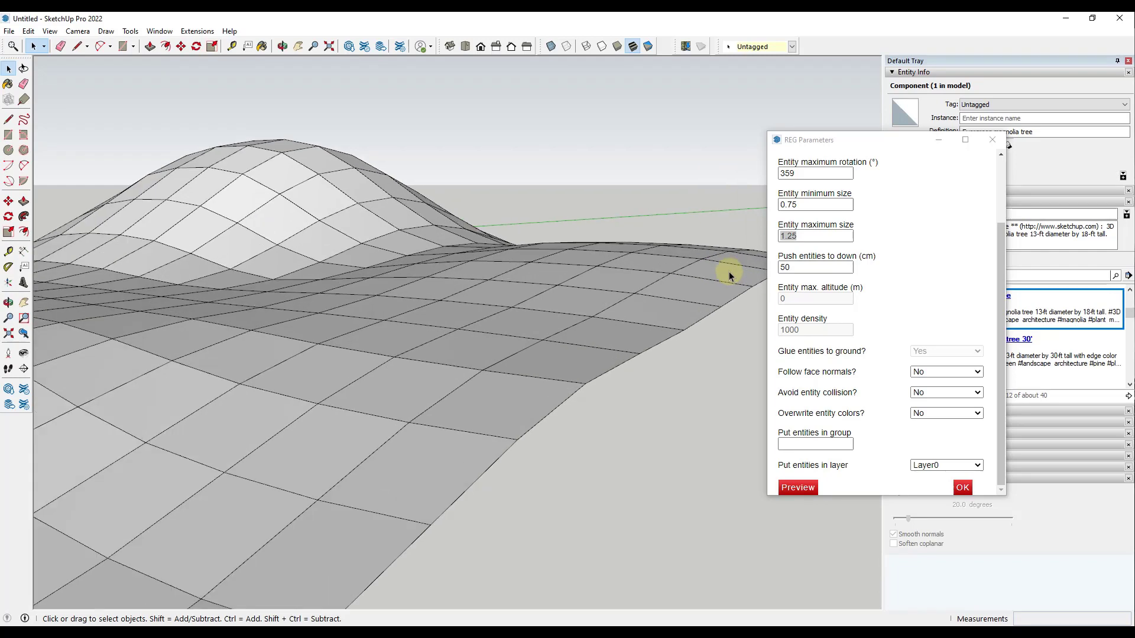
key(l)
click(726, 271)
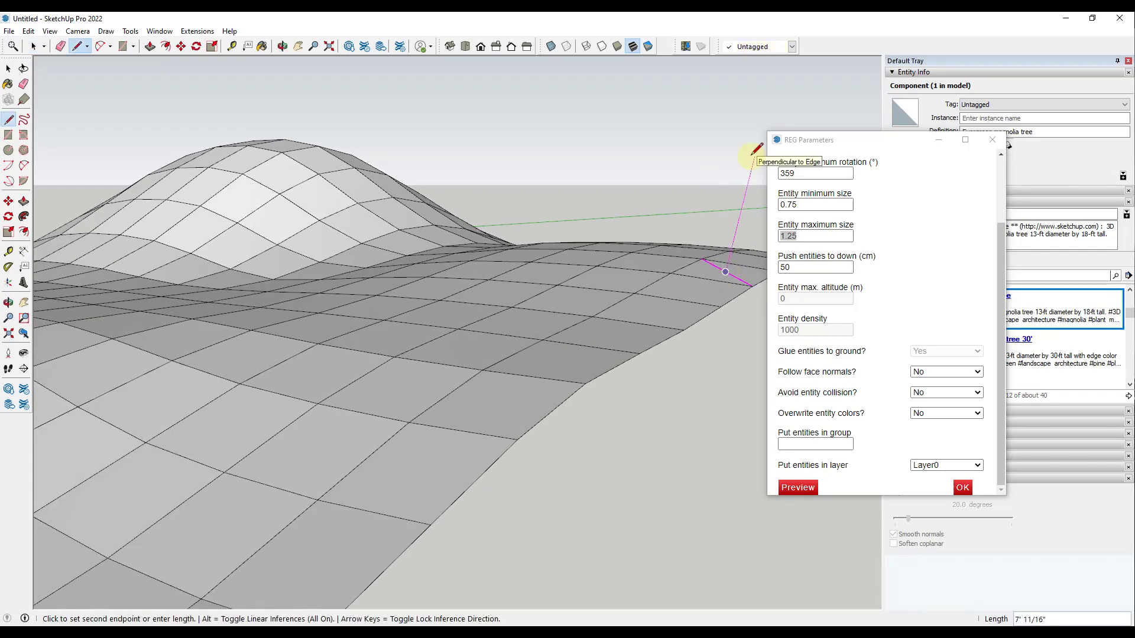
key(space)
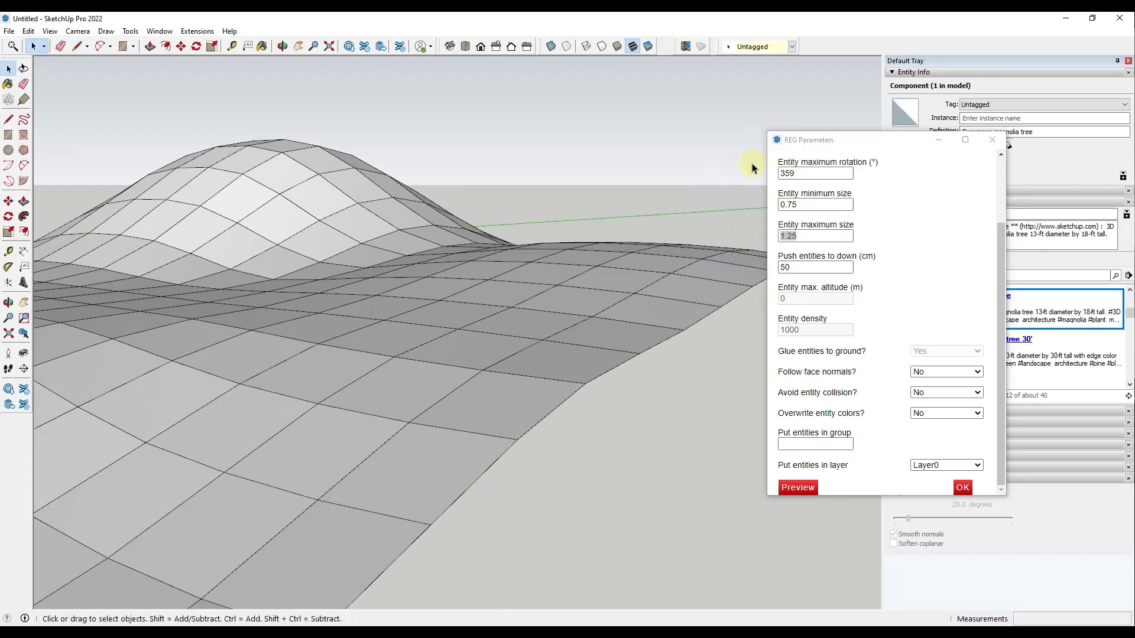
scroll(726, 198, down, 6)
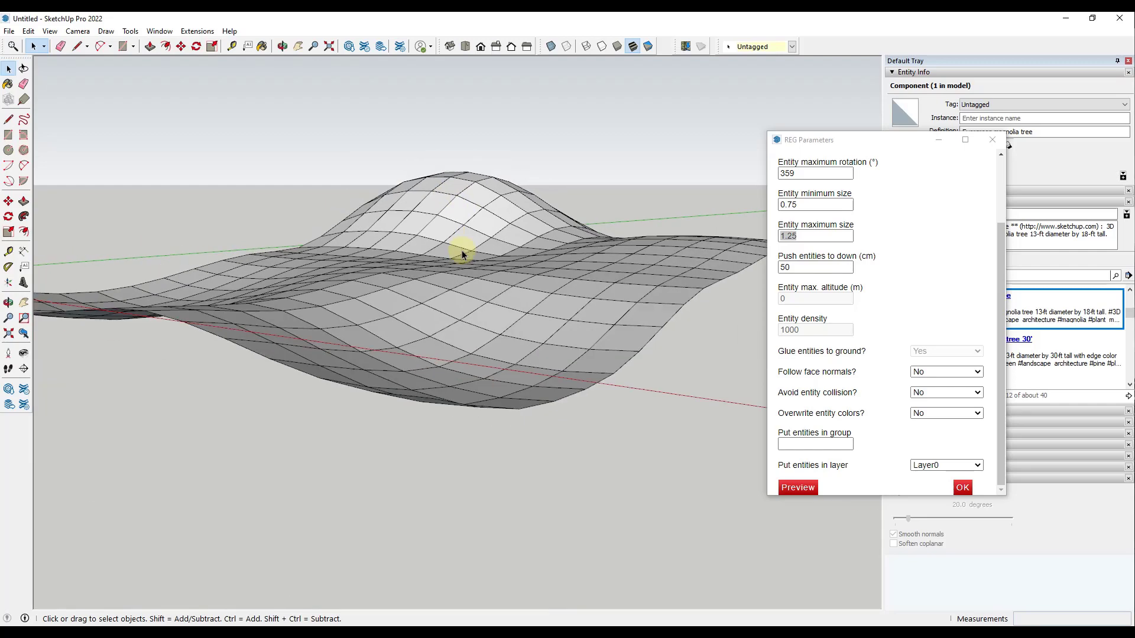
mouse_move(463, 255)
middle_down()
mouse_move(367, 208)
mouse_move(397, 246)
mouse_move(469, 235)
middle_up()
scroll(408, 273, down, 3)
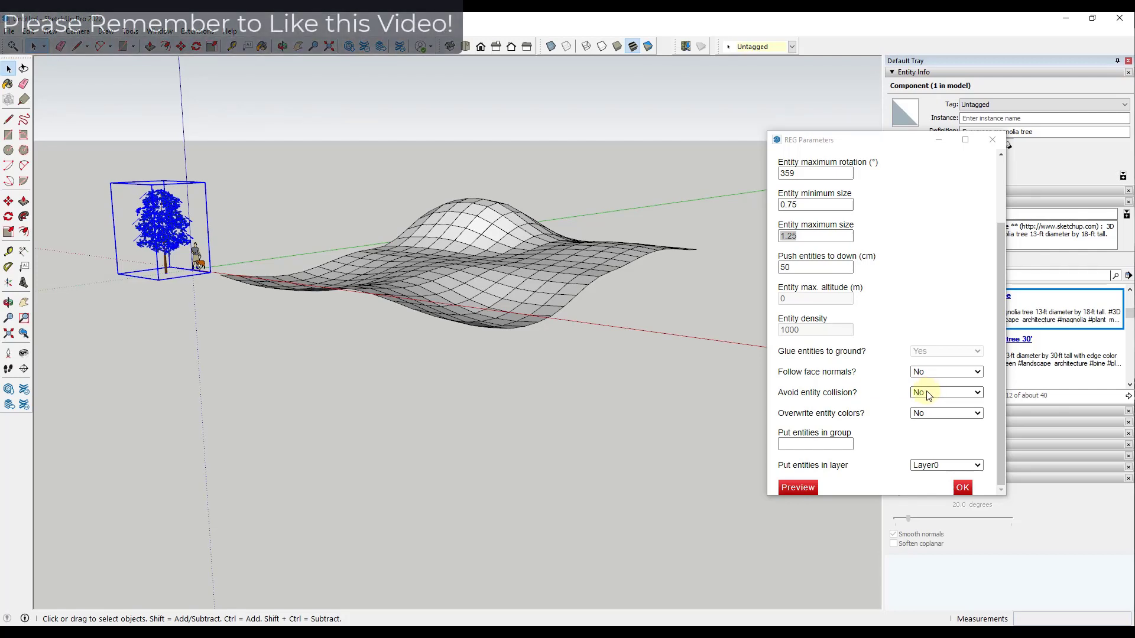
- Enter 'Trees' as the group for generated entities and review the REG settings
middle_drag(349, 226, 322, 251)
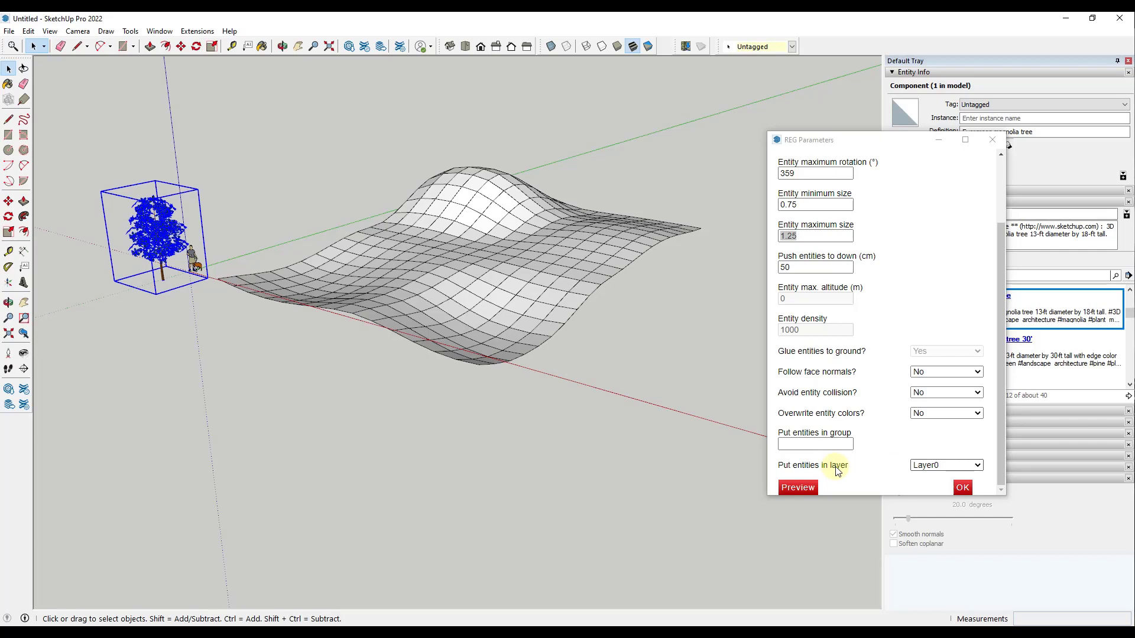
click(813, 444)
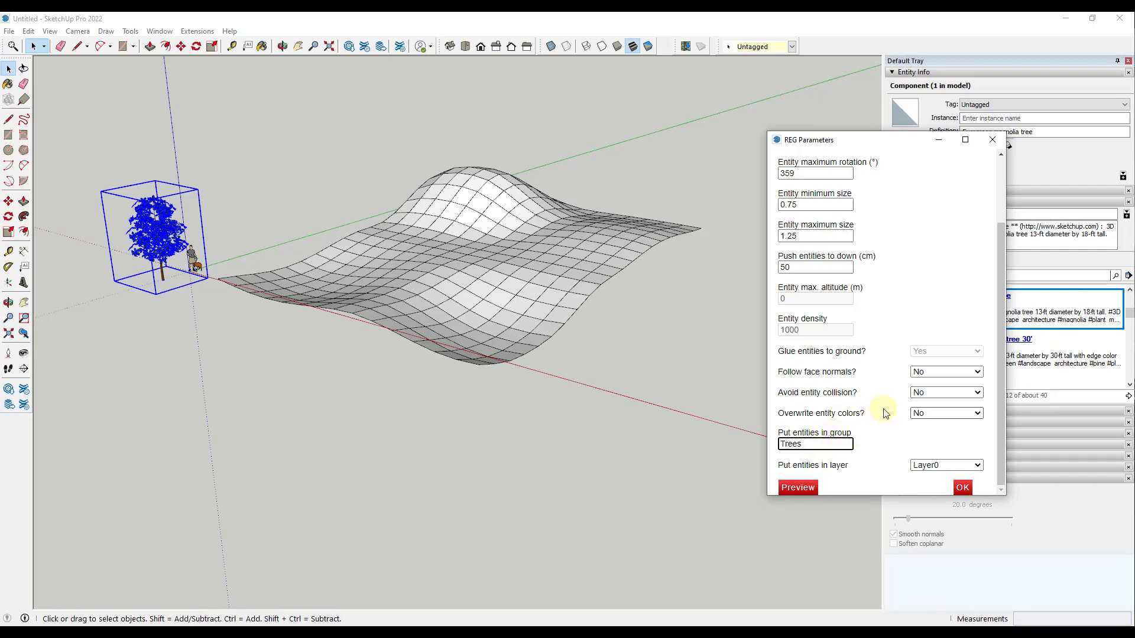
scroll(868, 322, up, 3)
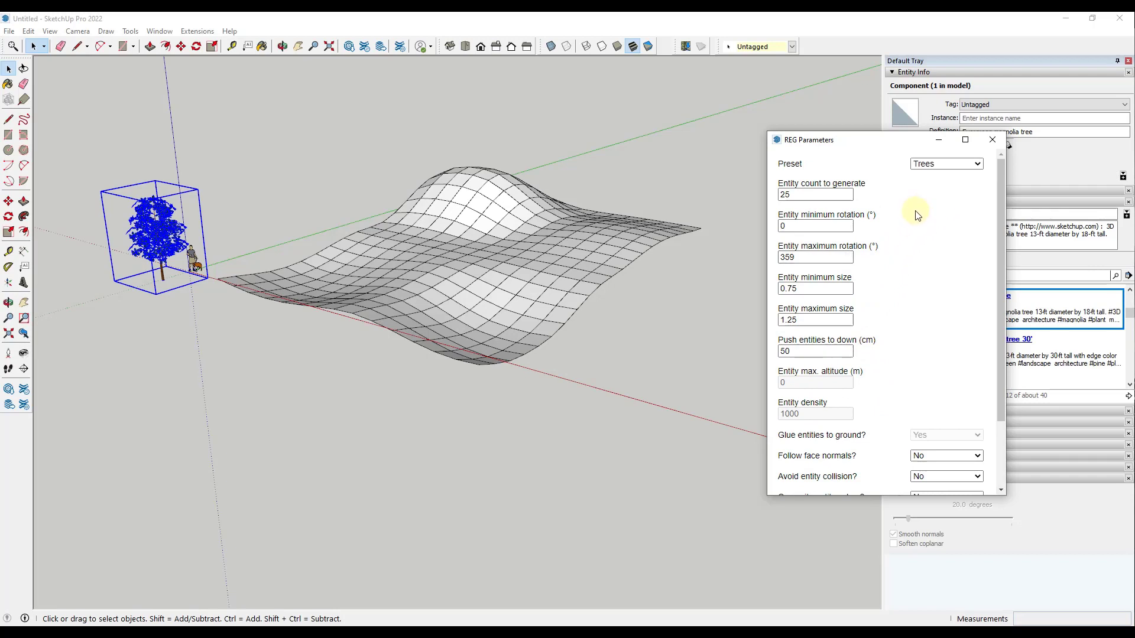
scroll(940, 266, down, 3)
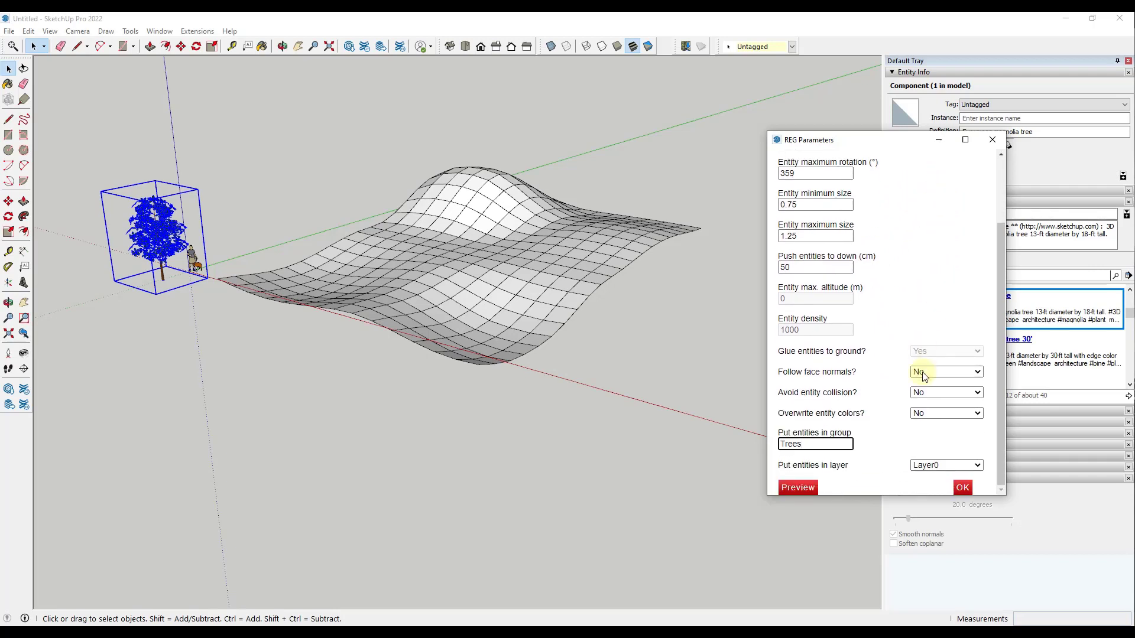
- Generate the 25 magnolia trees and measure a trunk base sinking below the terrain
click(965, 494)
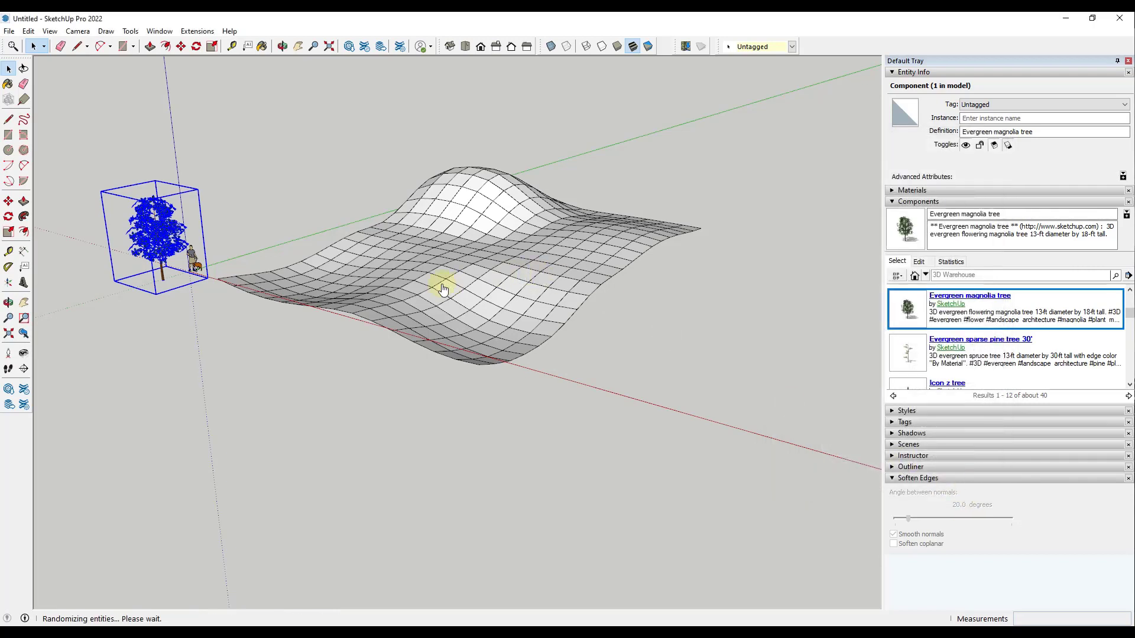
middle_drag(413, 245, 474, 251)
scroll(474, 251, up, 10)
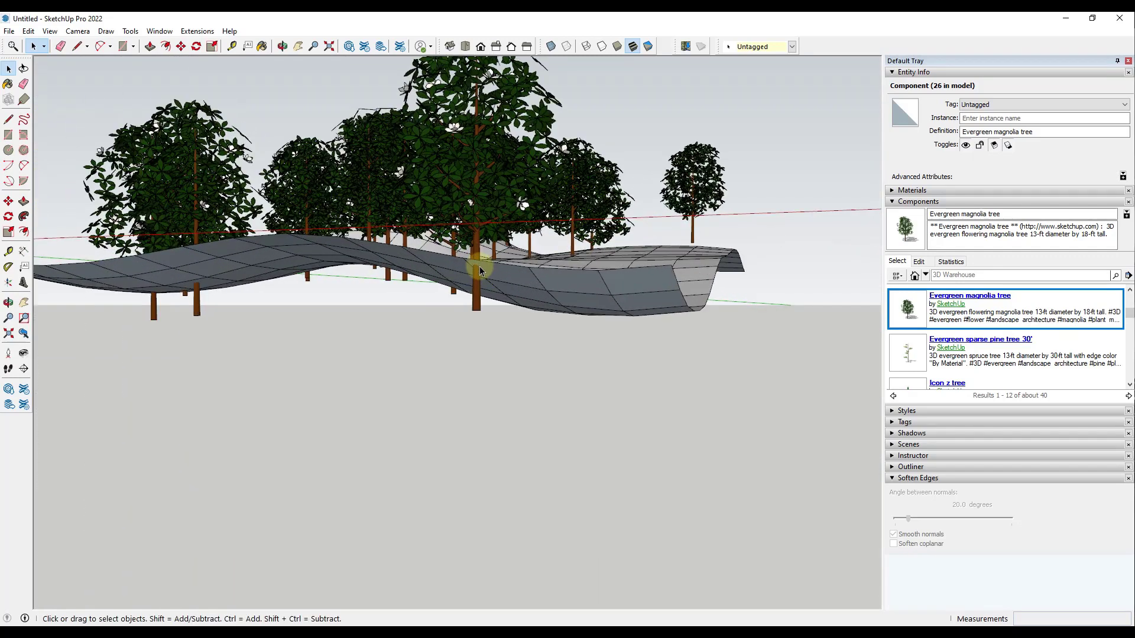
click(232, 48)
click(477, 308)
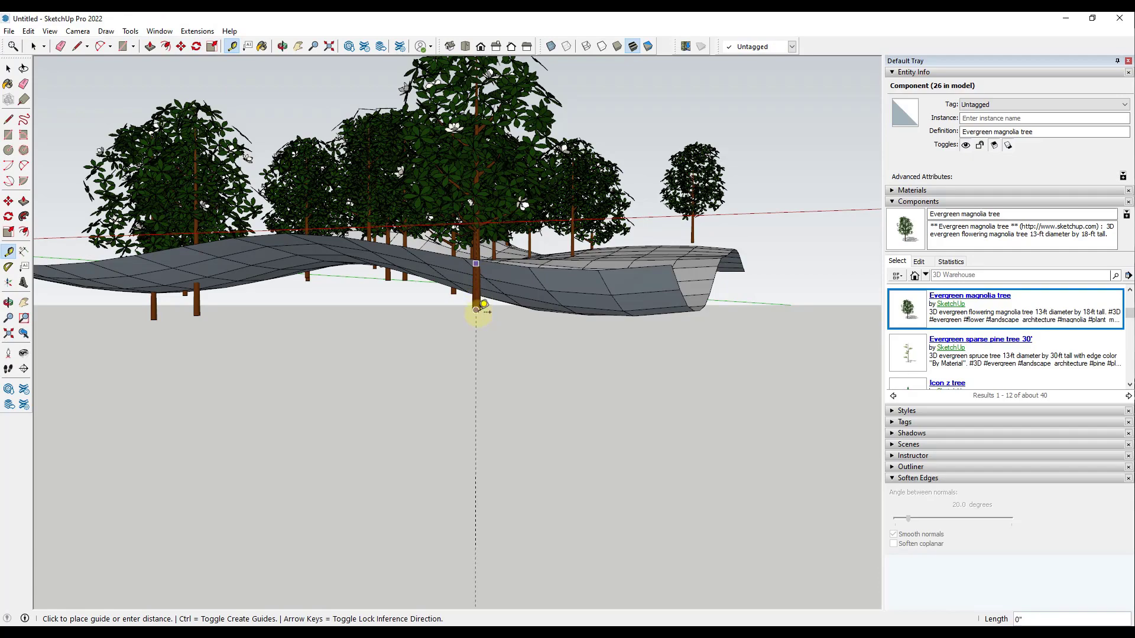
key(space)
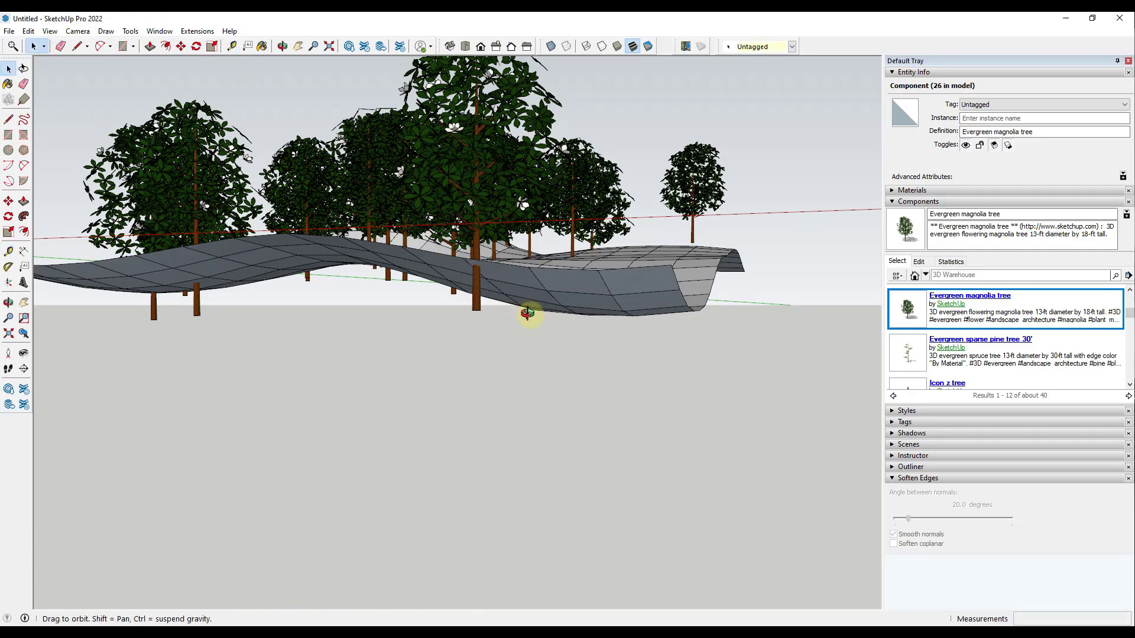
middle_drag(529, 314, 460, 255)
- Undo the generated trees, change the randomizer's push-down from 50 to 0 cm, and rerun it
key(ctrl+z)
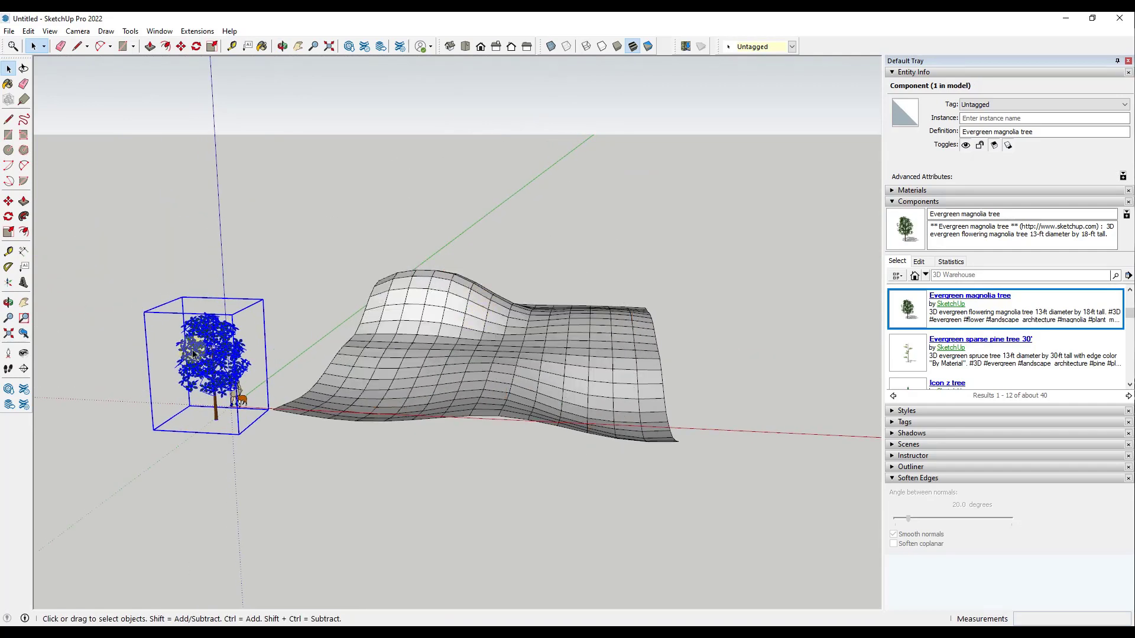
right_click(194, 287)
click(242, 589)
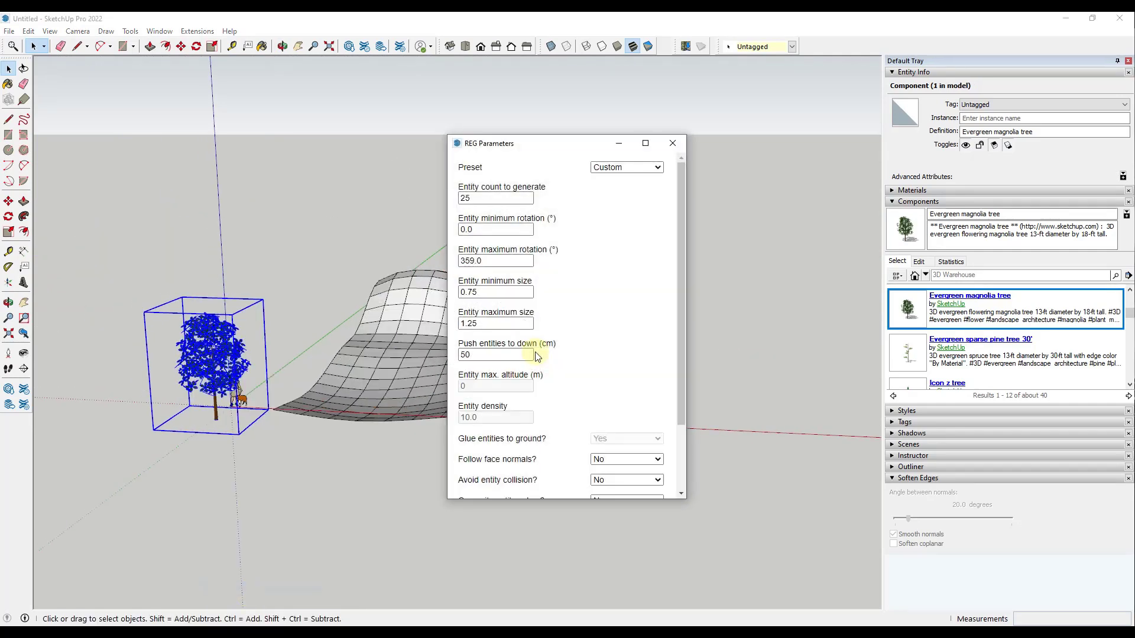
double_click(501, 356)
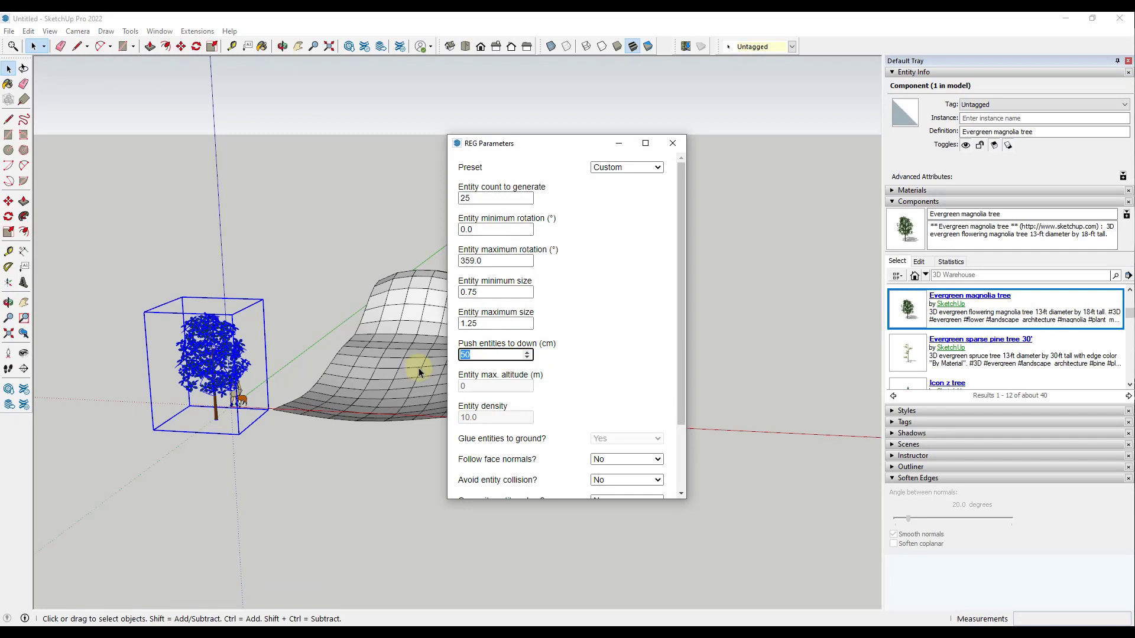
scroll(651, 324, down, 3)
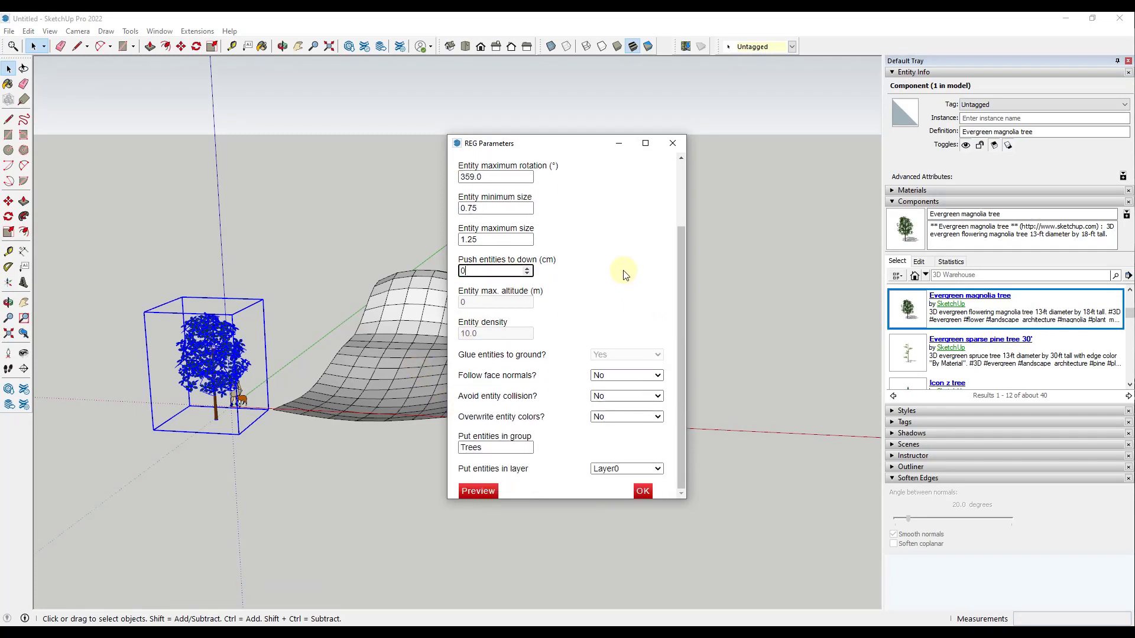
scroll(612, 287, up, 2)
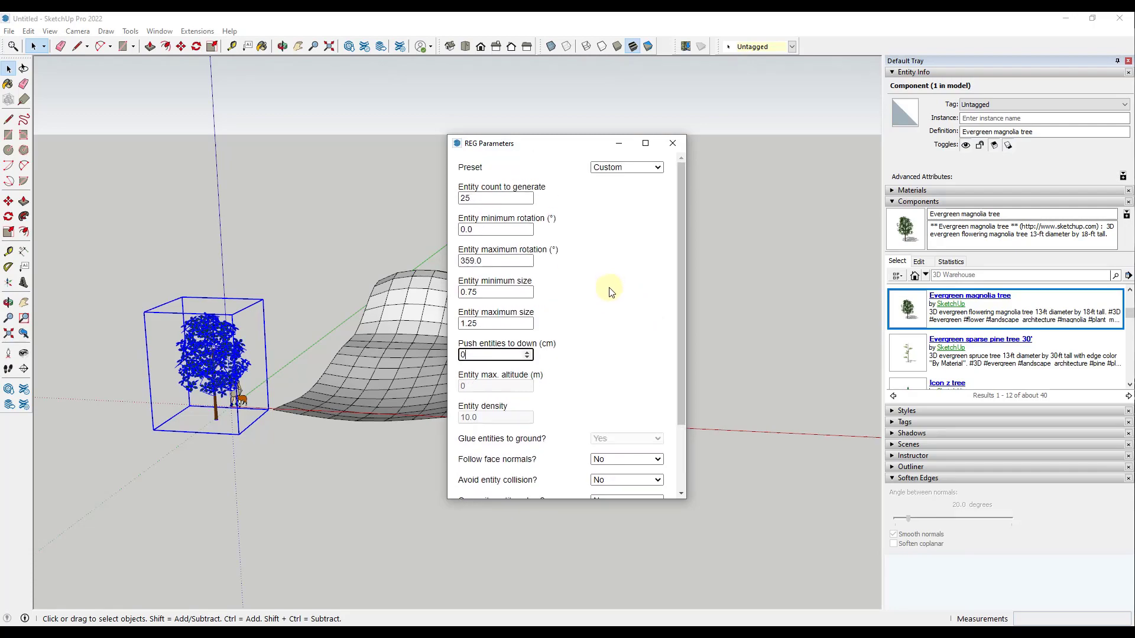
scroll(612, 290, down, 5)
click(645, 493)
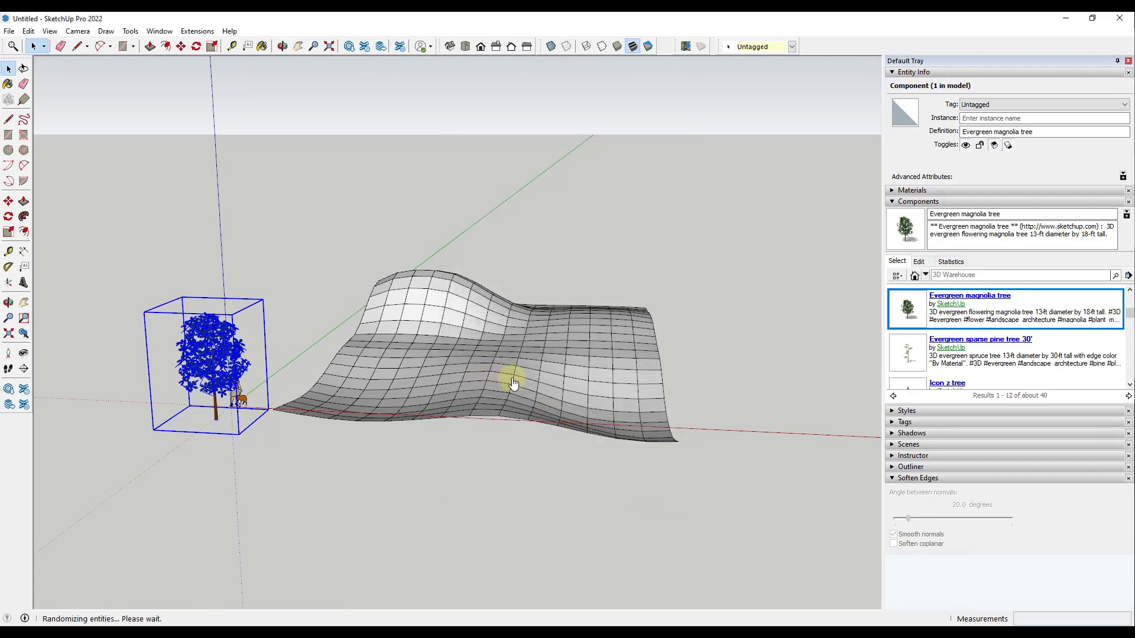
- Open the Trees group and then one magnolia tree inside it for editing
middle_drag(513, 385, 195, 296)
scroll(697, 324, up, 5)
click(698, 324)
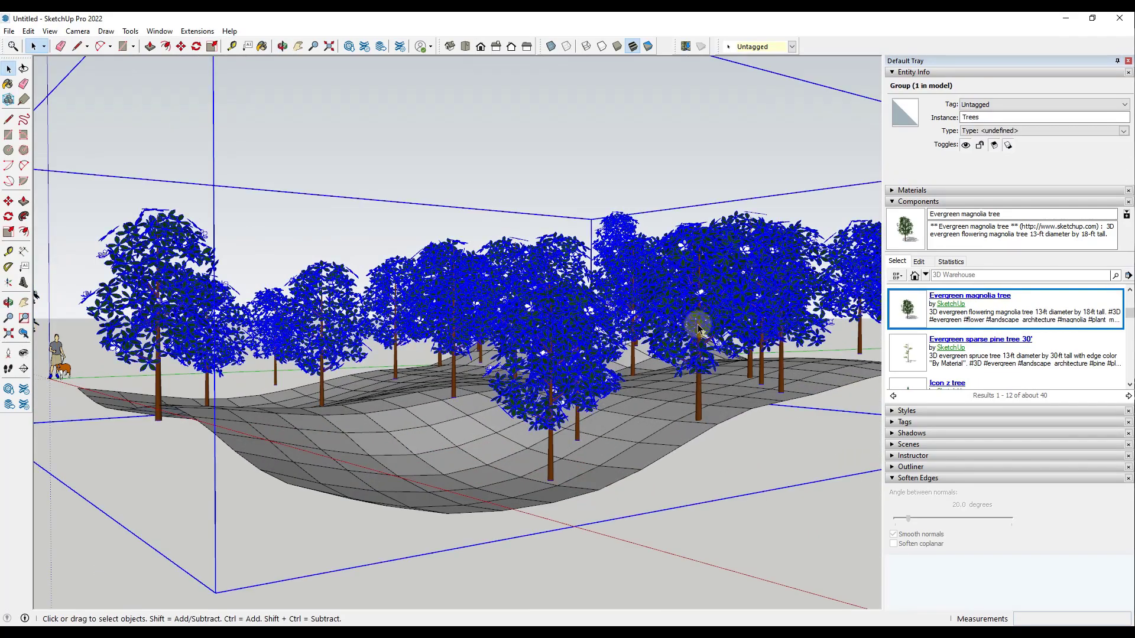
double_click(697, 328)
click(690, 337)
double_click(702, 329)
- Orbit from low side views to high views to check the tree bases sit on the terrain
scroll(709, 408, up, 3)
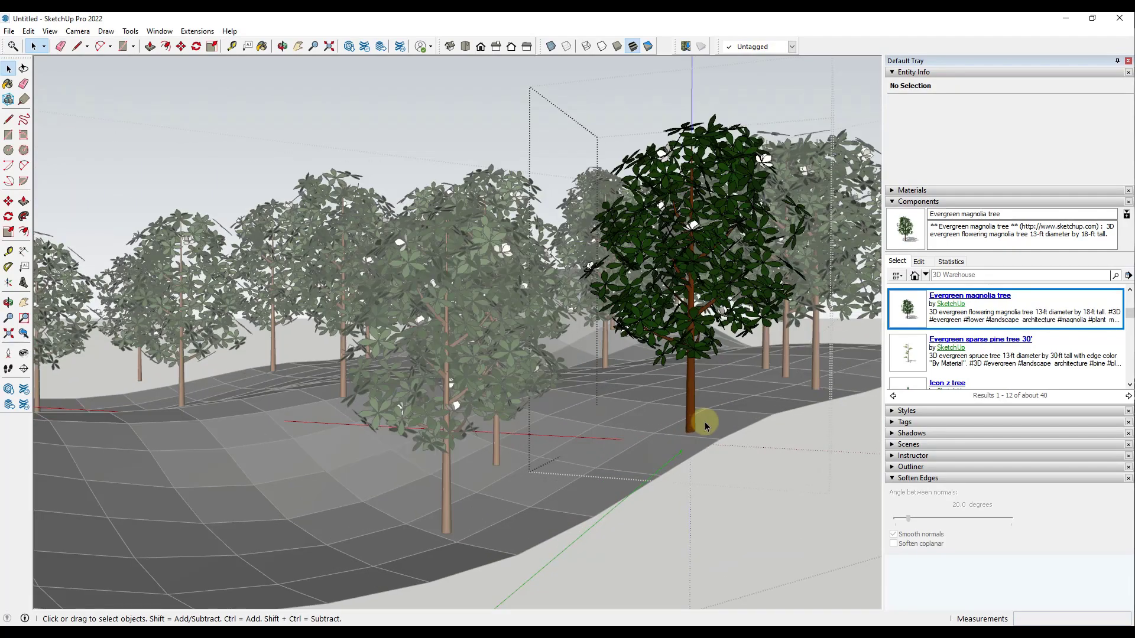
mouse_move(706, 426)
middle_down()
mouse_move(653, 355)
mouse_move(590, 314)
mouse_move(687, 436)
middle_up()
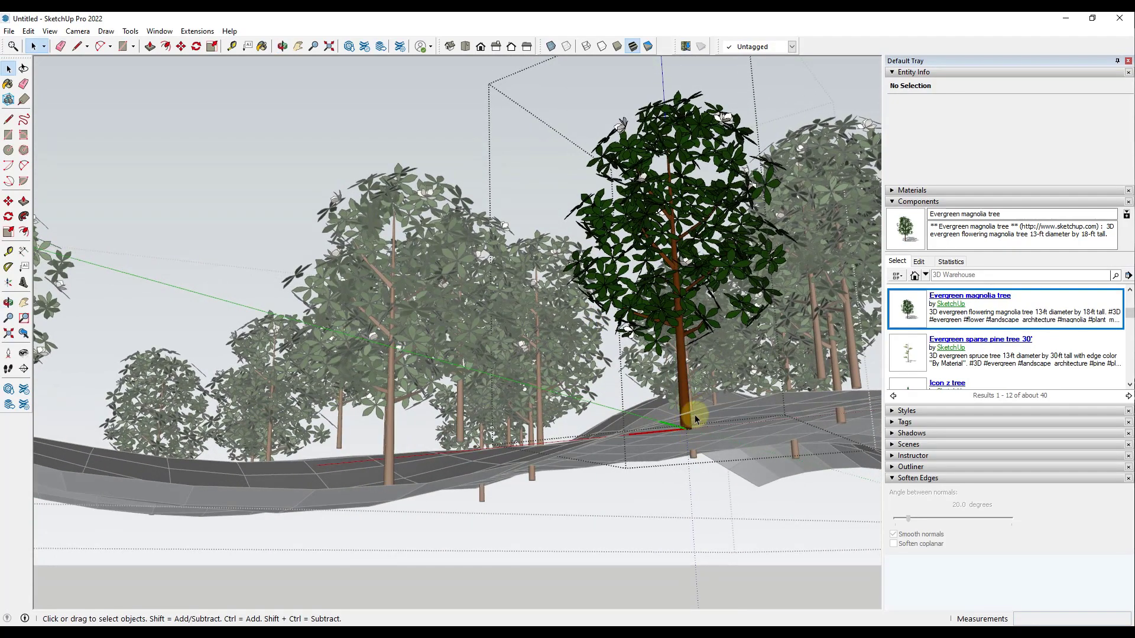
middle_drag(694, 503, 666, 369)
scroll(547, 371, up, 3)
scroll(546, 370, up, 2)
middle_drag(507, 393, 654, 388)
scroll(721, 387, up, 3)
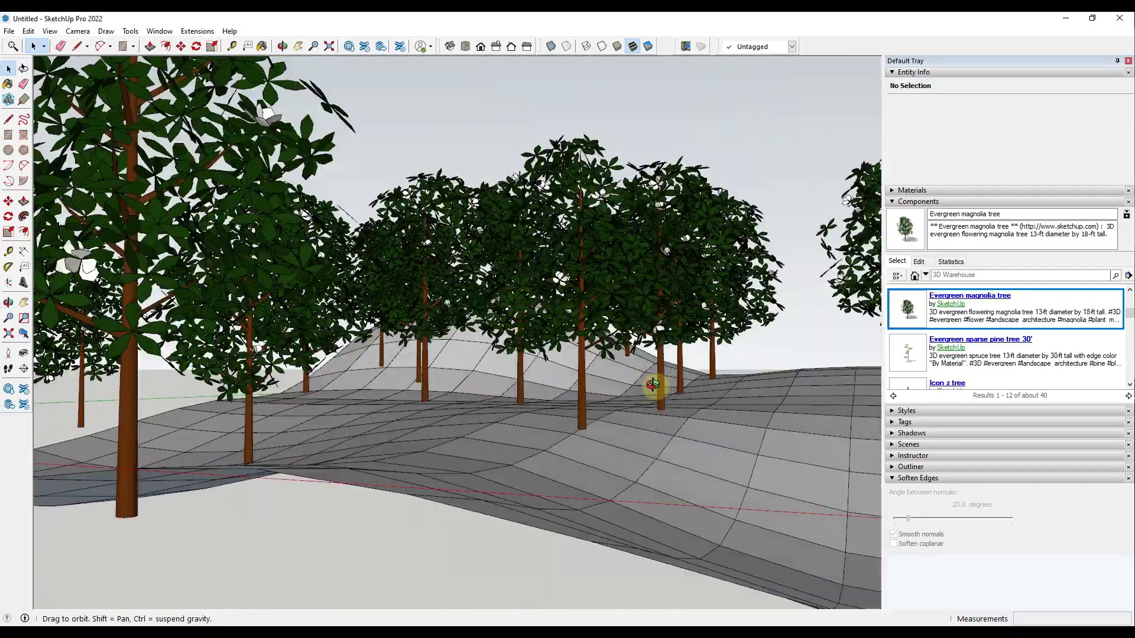
scroll(588, 398, up, 3)
middle_drag(556, 411, 732, 454)
scroll(562, 432, down, 4)
scroll(481, 436, up, 1)
scroll(634, 397, down, 3)
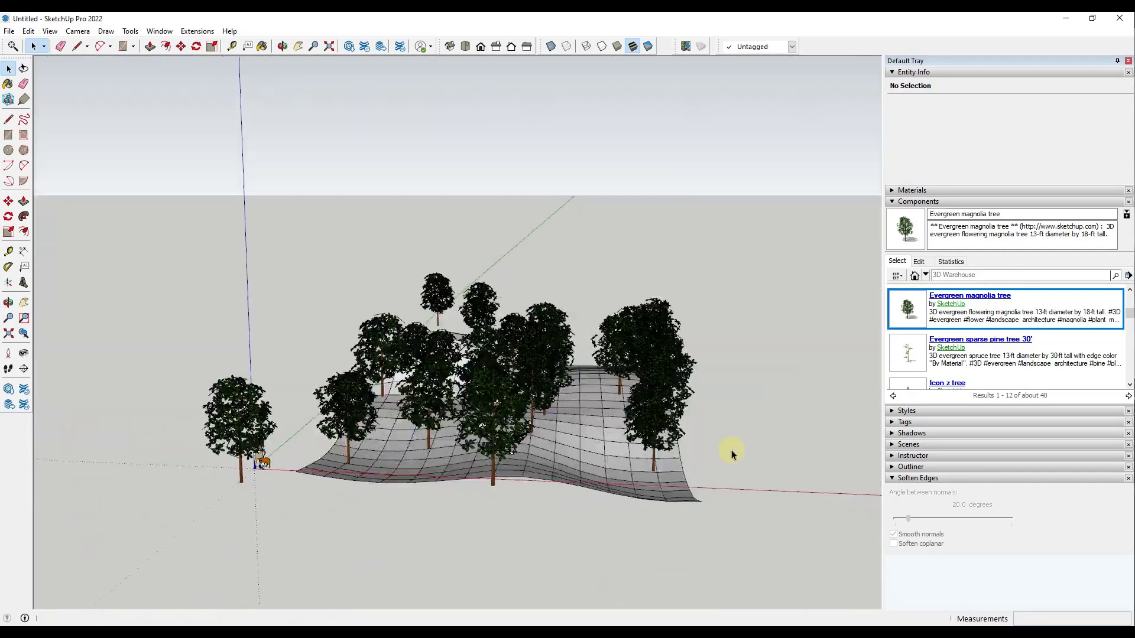
middle_drag(535, 390, 459, 379)
scroll(383, 369, up, 2)
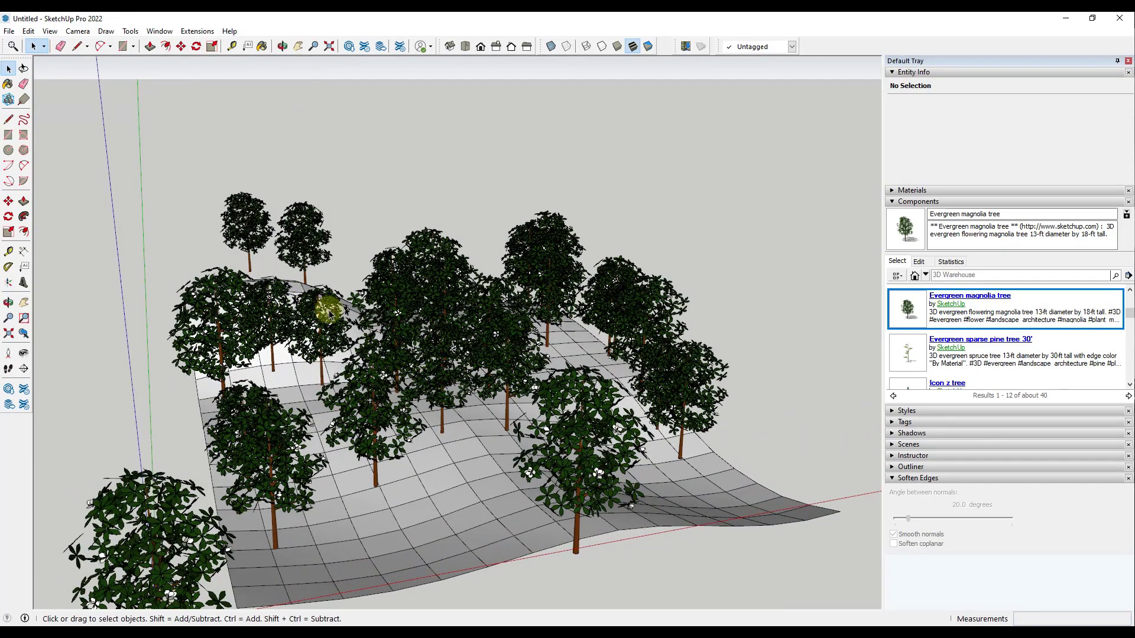
middle_drag(581, 276, 557, 387)
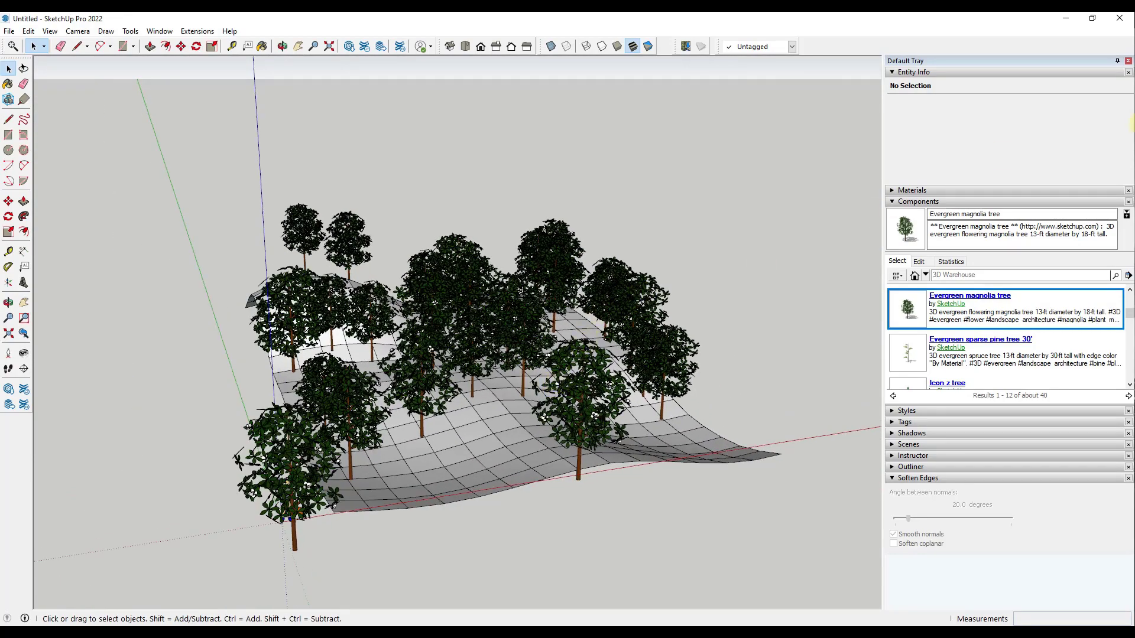